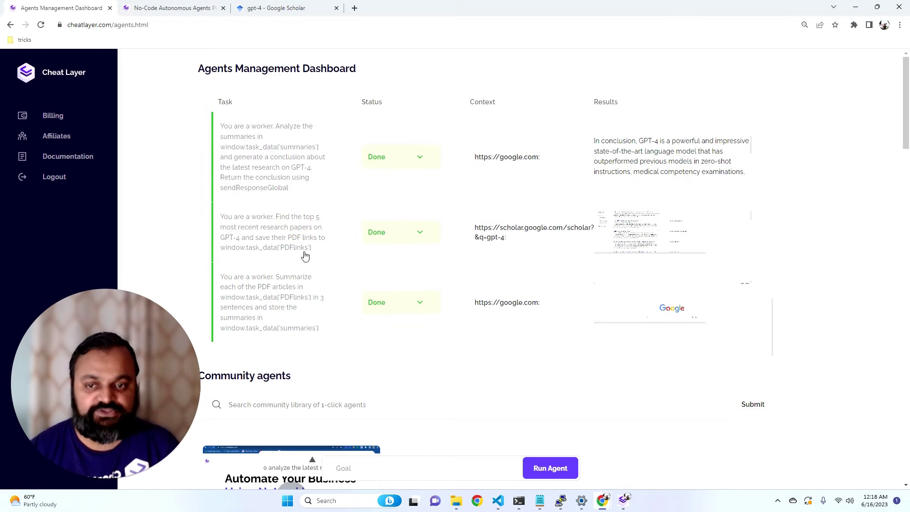
- Clear the first task's instruction text on the agents dashboard
{"action": "left_click", "coordinate": [294, 169]}
{"action": "key", "text": "ctrl+a"}
{"action": "key", "text": "BackSpace"}
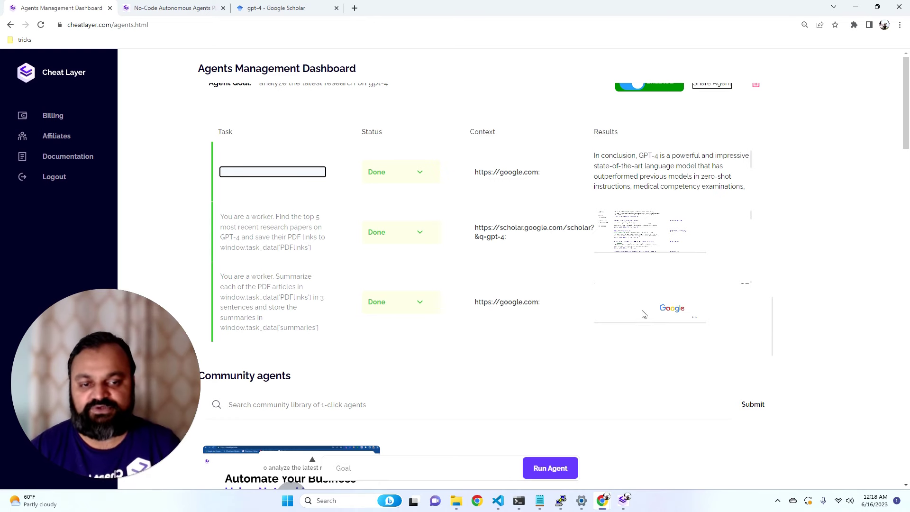
- Scroll through the GPT-4 research agent's completed task tables and Community agents
{"action": "scroll", "coordinate": [510, 342], "scroll_direction": "down", "scroll_amount": 5}
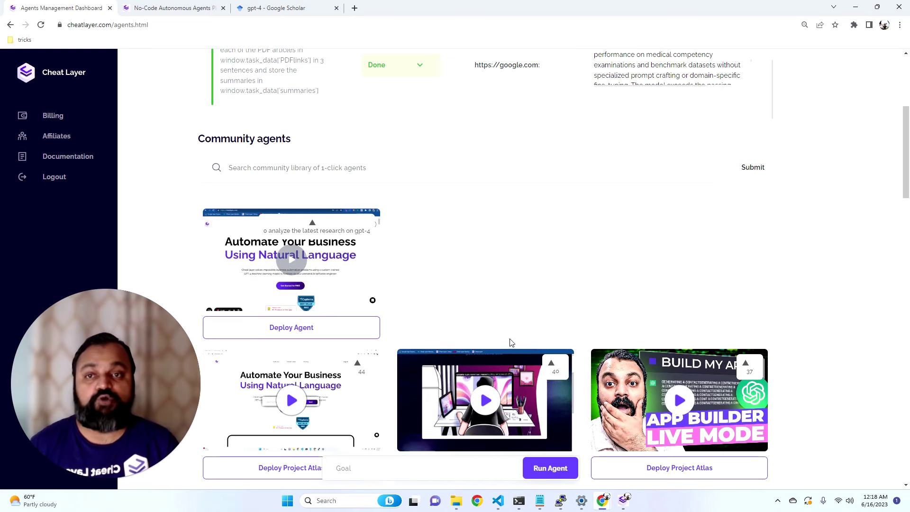
{"action": "scroll", "coordinate": [511, 342], "scroll_direction": "up", "scroll_amount": 5}
{"action": "scroll", "coordinate": [385, 213], "scroll_direction": "down", "scroll_amount": 10}
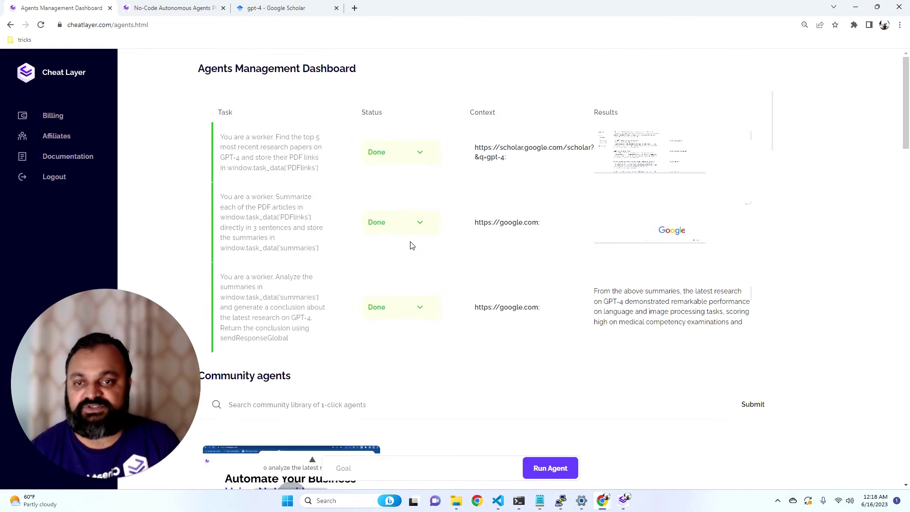
{"action": "scroll", "coordinate": [429, 231], "scroll_direction": "up", "scroll_amount": 1}
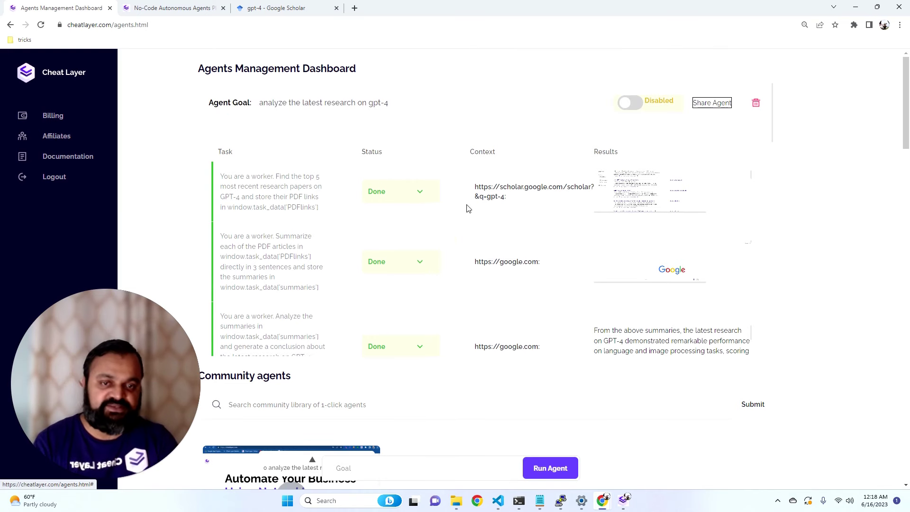
{"action": "scroll", "coordinate": [458, 258], "scroll_direction": "down", "scroll_amount": 6}
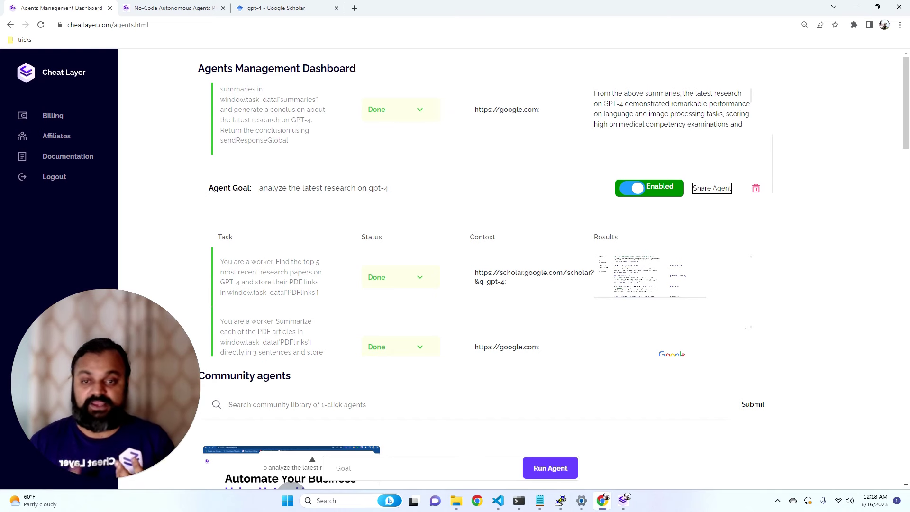
{"action": "scroll", "coordinate": [369, 317], "scroll_direction": "down", "scroll_amount": 2}
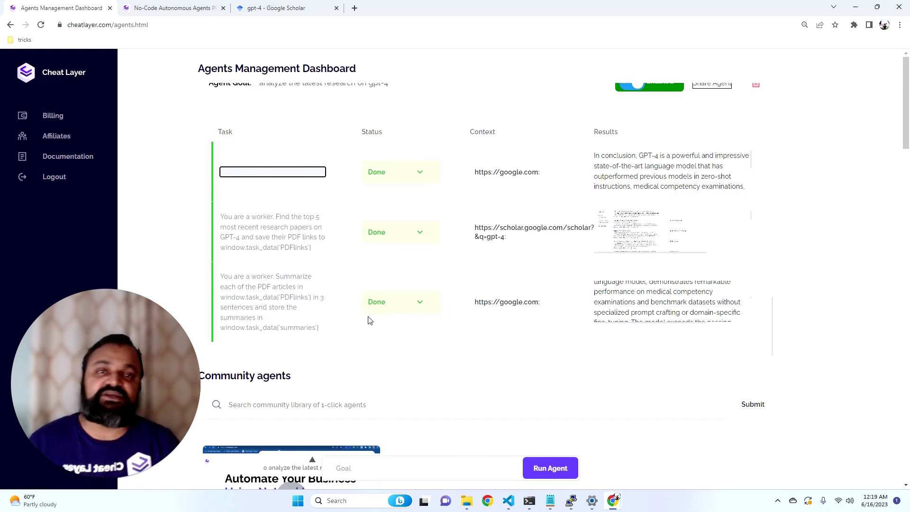
{"action": "scroll", "coordinate": [379, 336], "scroll_direction": "down", "scroll_amount": 4}
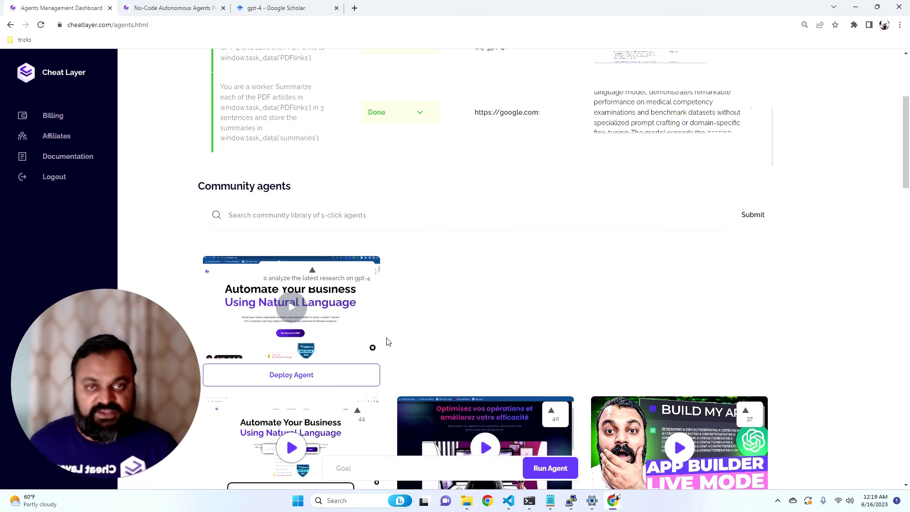
{"action": "scroll", "coordinate": [388, 341], "scroll_direction": "up", "scroll_amount": 1}
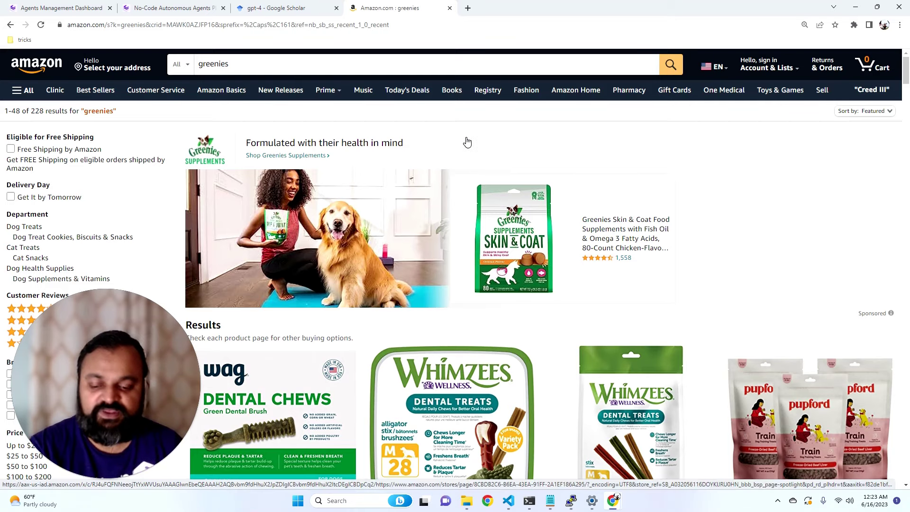
- Ask Project Atlas to 'scrape the product prices and descriptions on this search page in new tabs'
{"action": "key", "text": "ctrl+k"}
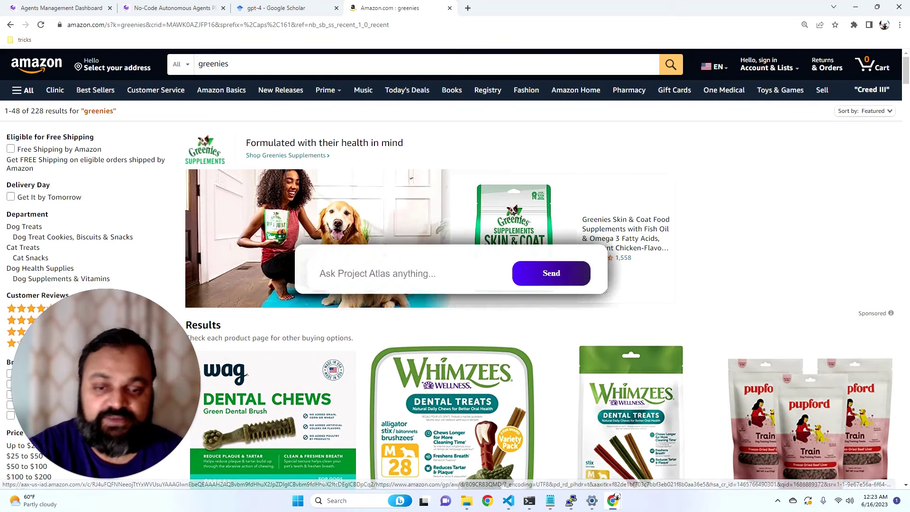
{"action": "key", "text": "Down"}
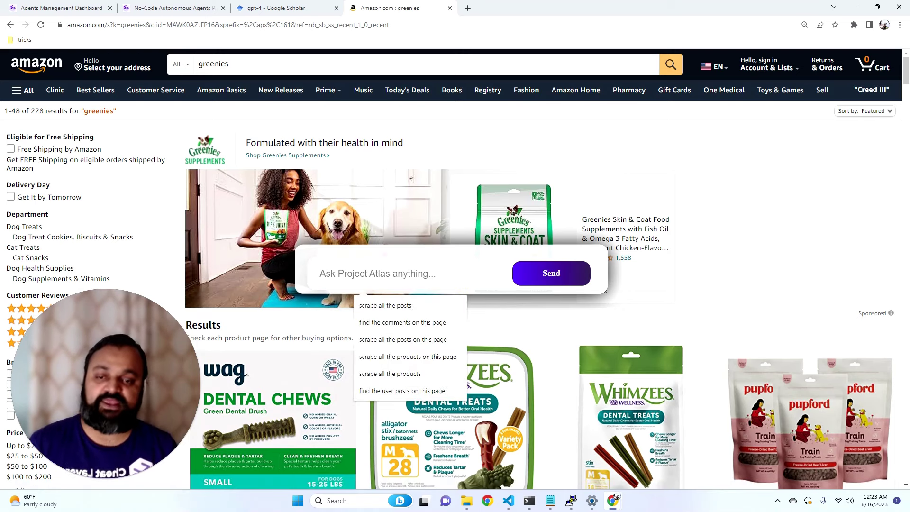
{"action": "type", "text": "scr"}
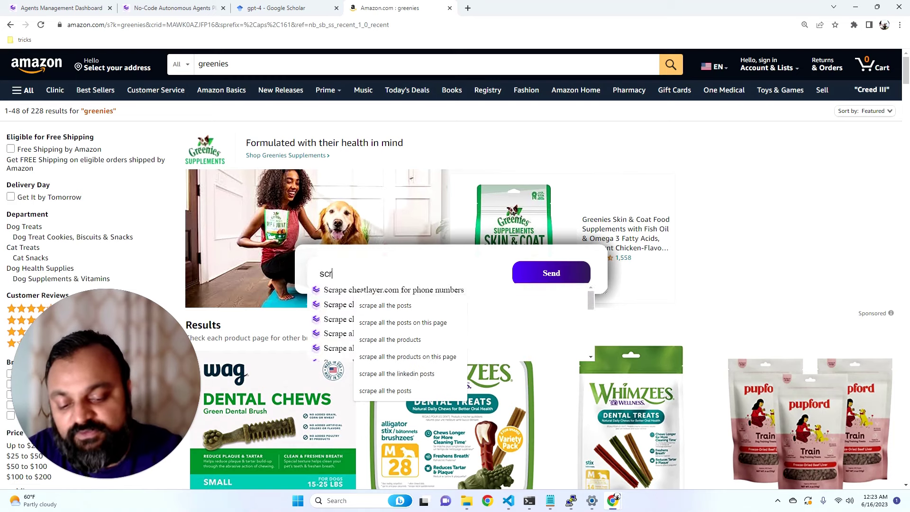
{"action": "type", "text": "ape the prod"}
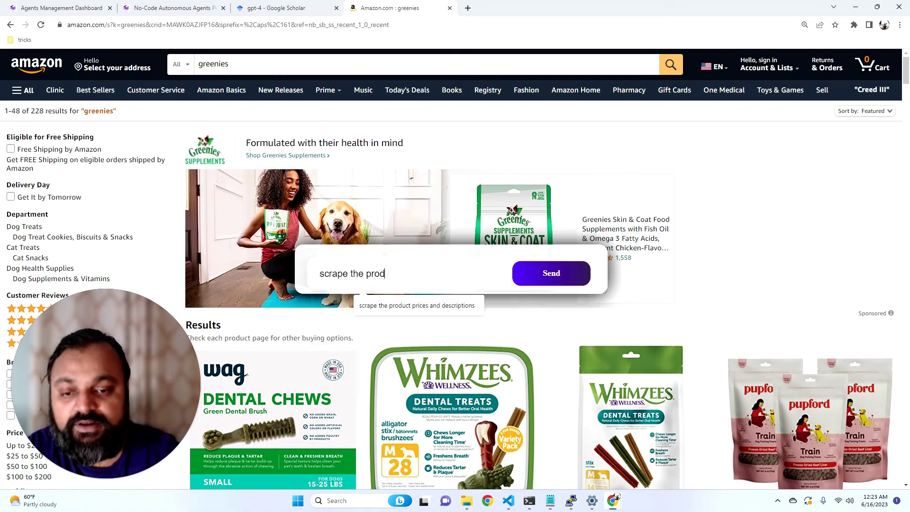
{"action": "type", "text": "uct prices "}
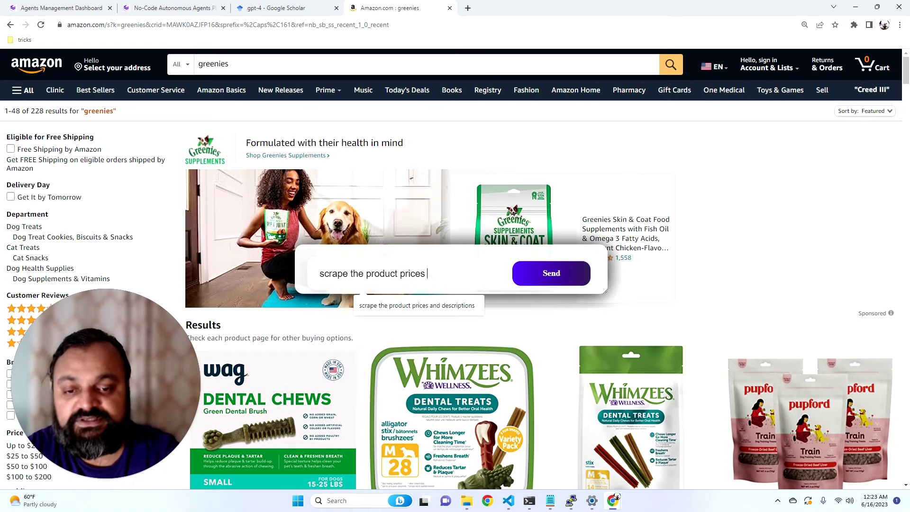
{"action": "type", "text": "and descript"}
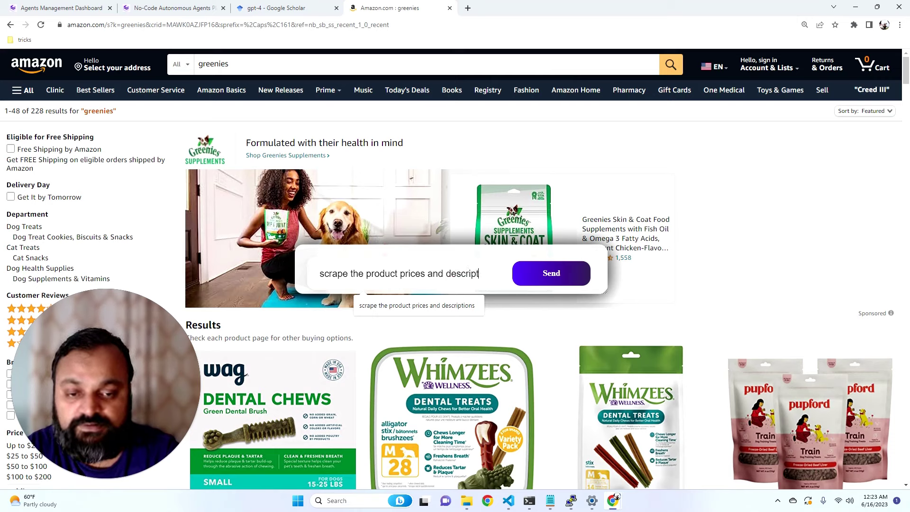
{"action": "type", "text": "ions on th"}
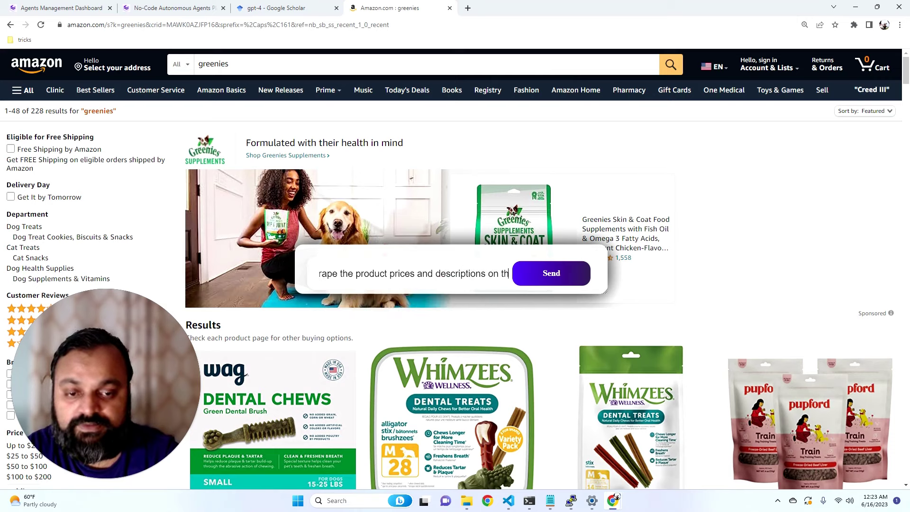
{"action": "type", "text": "is search page in new tabs"}
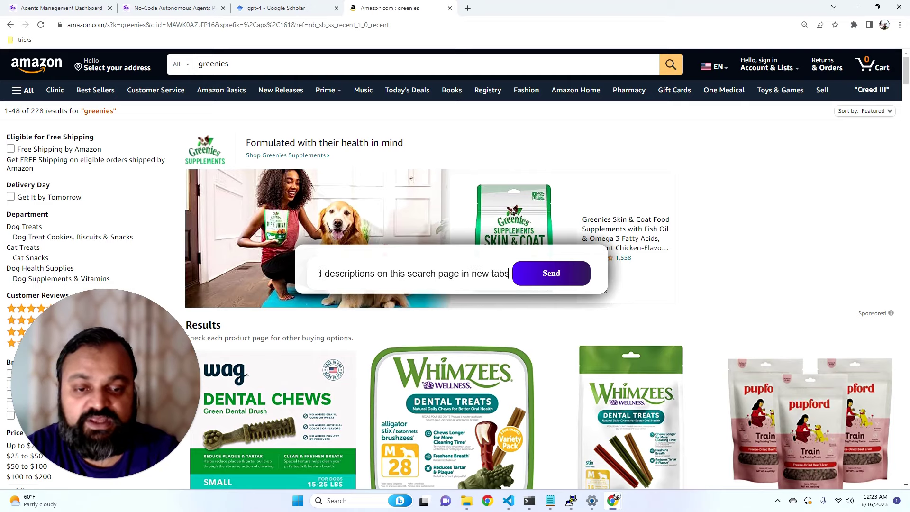
{"action": "key", "text": "Return"}
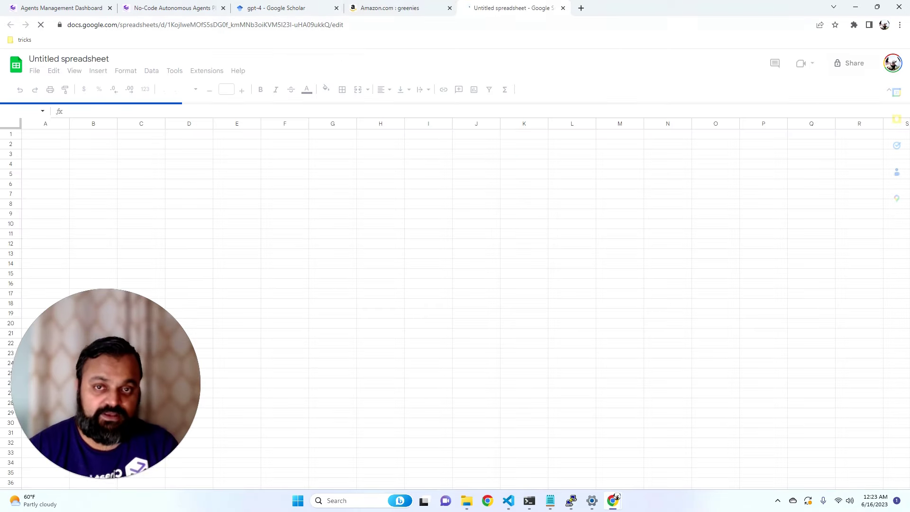
- Watch the automation open greenies product tabs, checking back on the search results page
{"action": "left_click", "coordinate": [380, 5]}
{"action": "scroll", "coordinate": [505, 217], "scroll_direction": "up", "scroll_amount": 10}
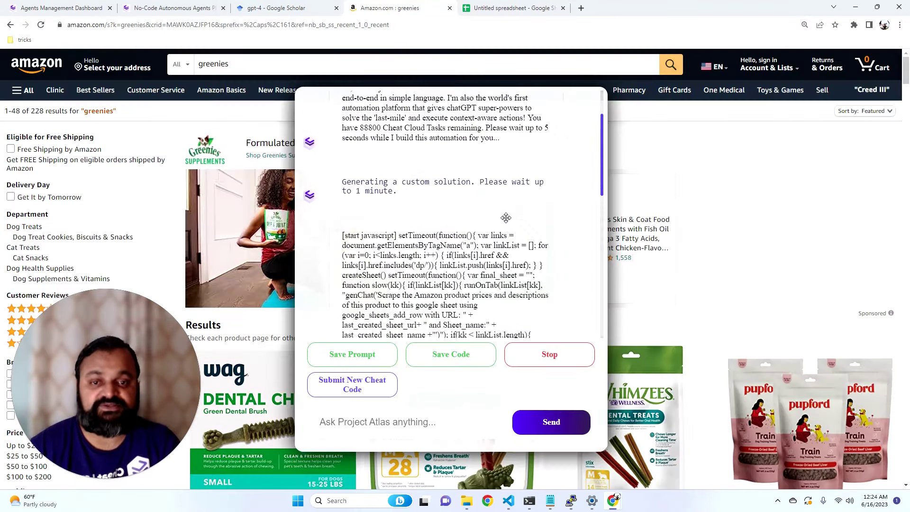
{"action": "scroll", "coordinate": [505, 217], "scroll_direction": "up", "scroll_amount": 2}
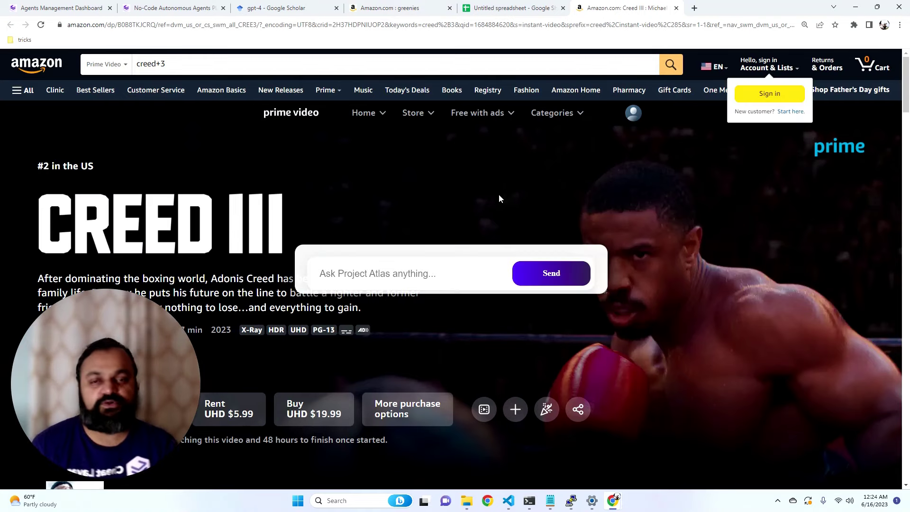
{"action": "left_click", "coordinate": [376, 4]}
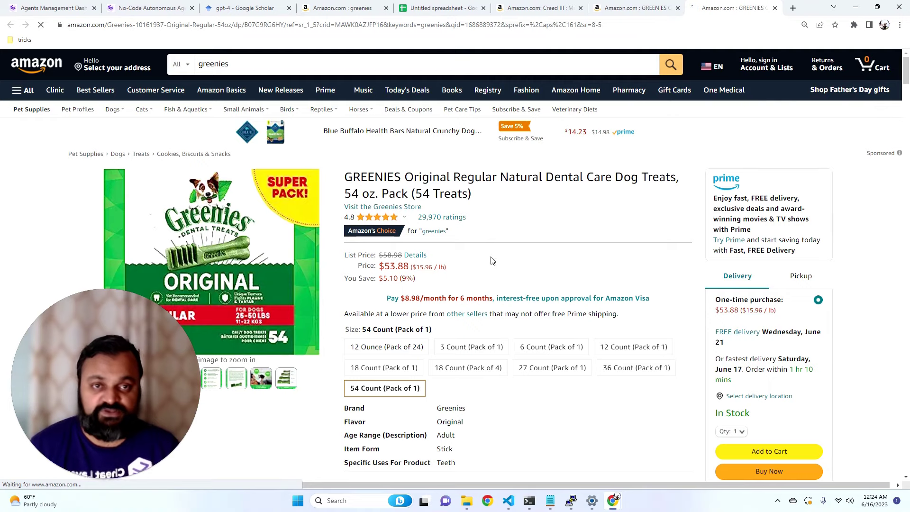
{"action": "left_click", "coordinate": [528, 4]}
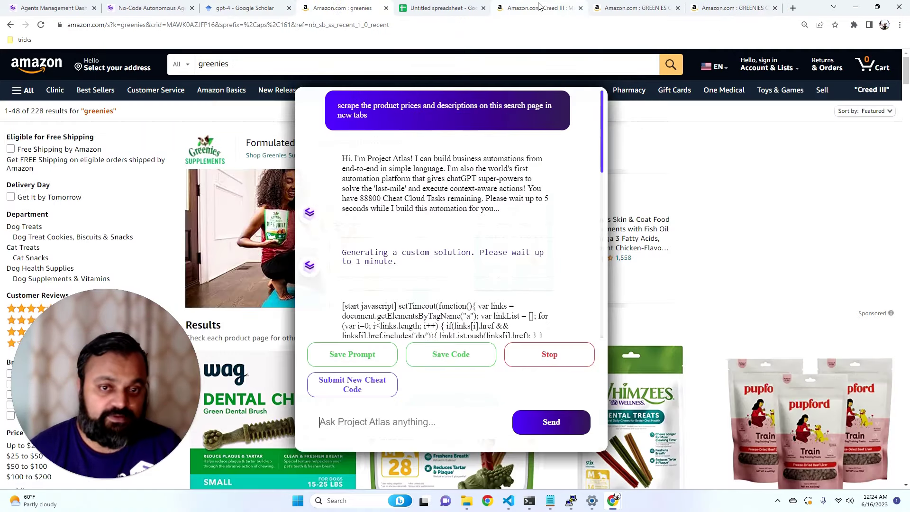
{"action": "left_click", "coordinate": [539, 6]}
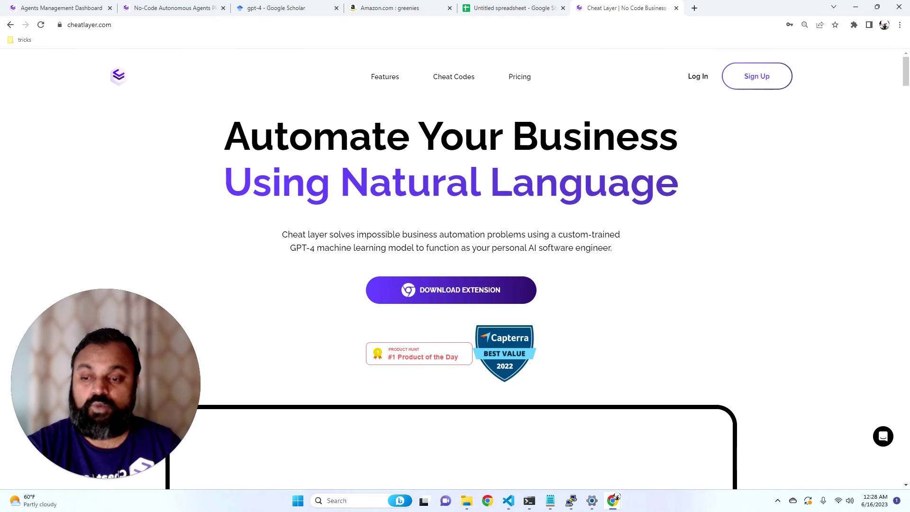
- Open the Ask Project Atlas box on cheatlayer.com and focus its input field
{"action": "left_click", "coordinate": [393, 216]}
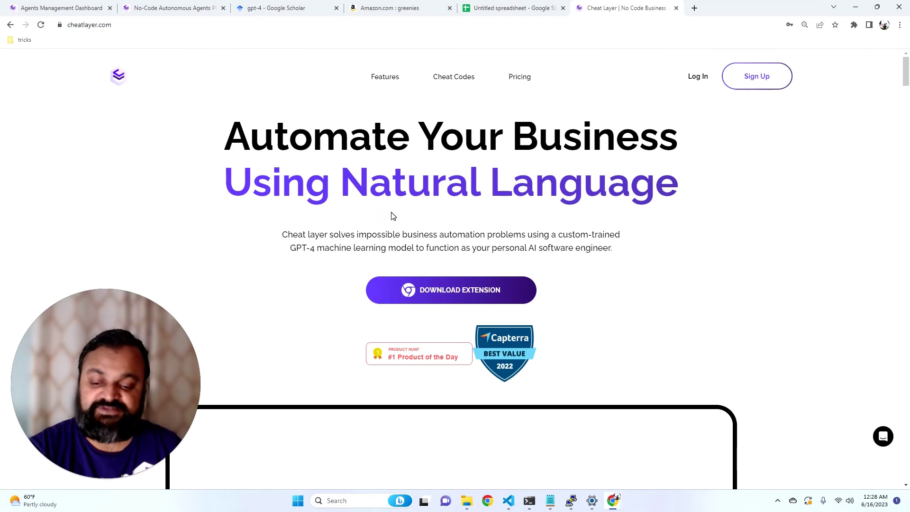
{"action": "left_click", "coordinate": [429, 273]}
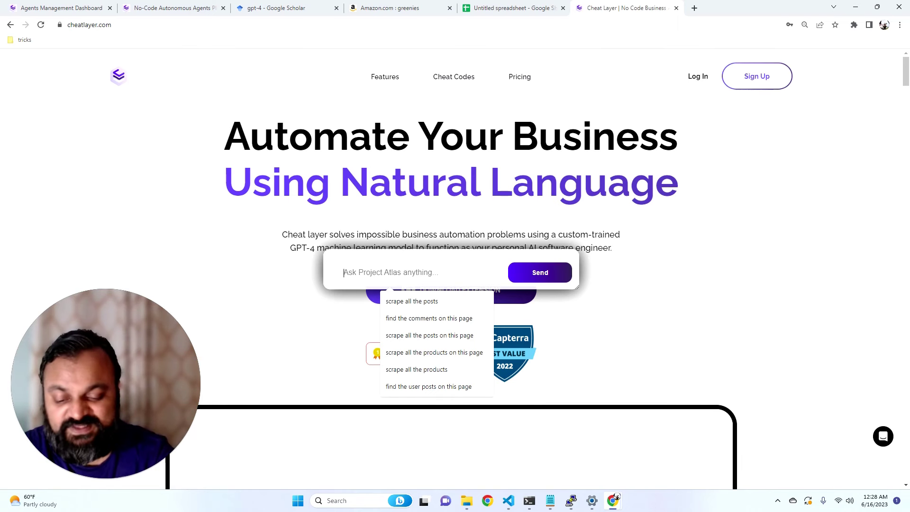
- Send Atlas 'generate a landing page for a sales automation saas with a pricing section'
{"action": "type", "text": "genrate"}
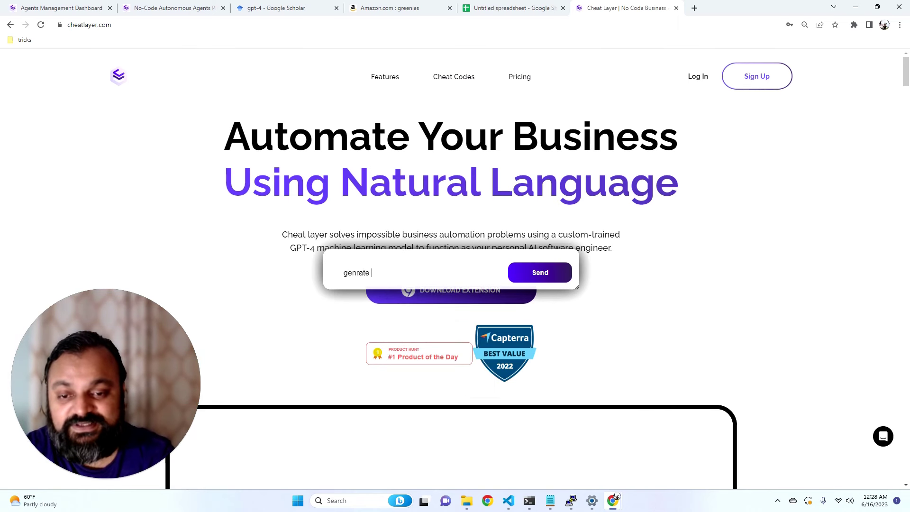
{"action": "key", "text": "BackSpace"}
{"action": "key", "text": "BackSpace"}
{"action": "key", "text": "BackSpace"}
{"action": "key", "text": "BackSpace"}
{"action": "key", "text": "BackSpace"}
{"action": "type", "text": "erate a lan"}
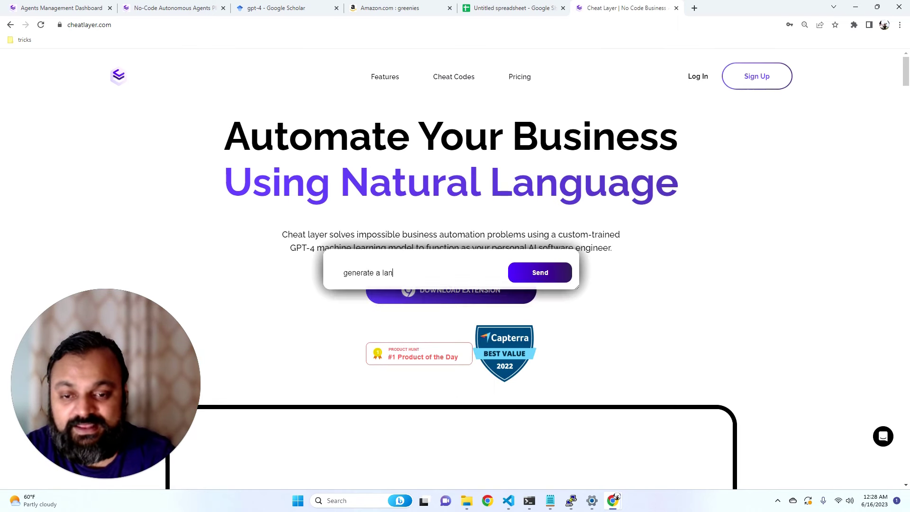
{"action": "type", "text": "ding page for a"}
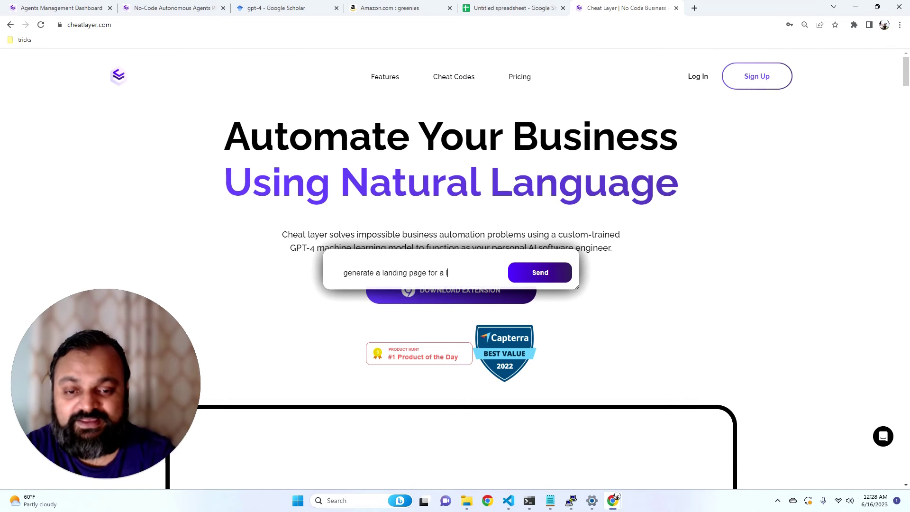
{"action": "type", "text": " sales automation saas with a p"}
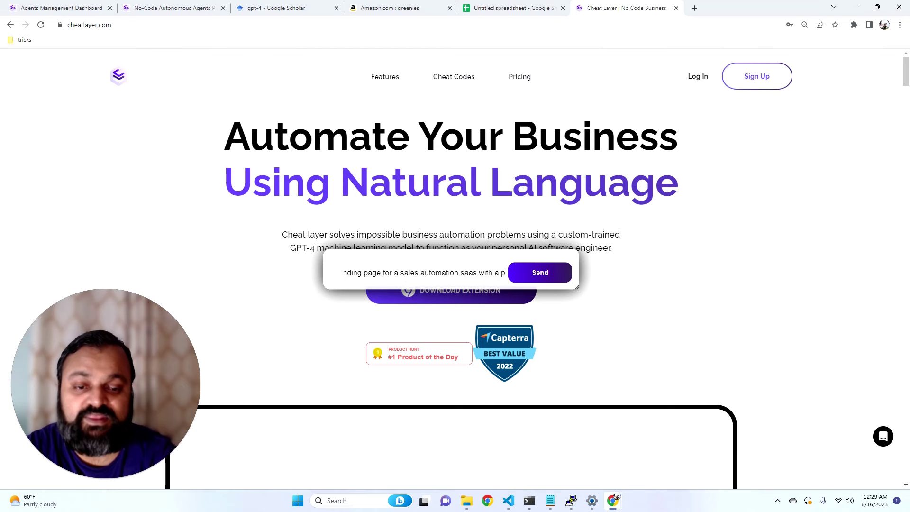
{"action": "type", "text": "ricing section an"}
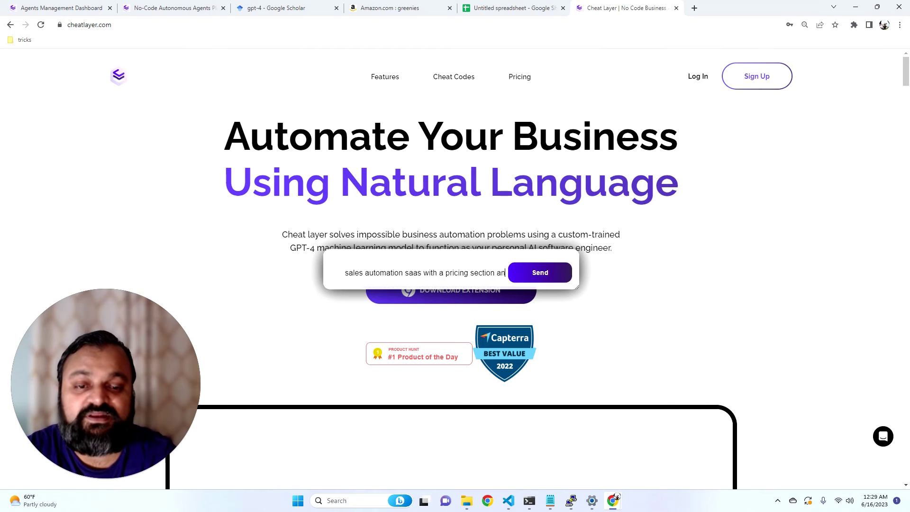
{"action": "key", "text": "Return"}
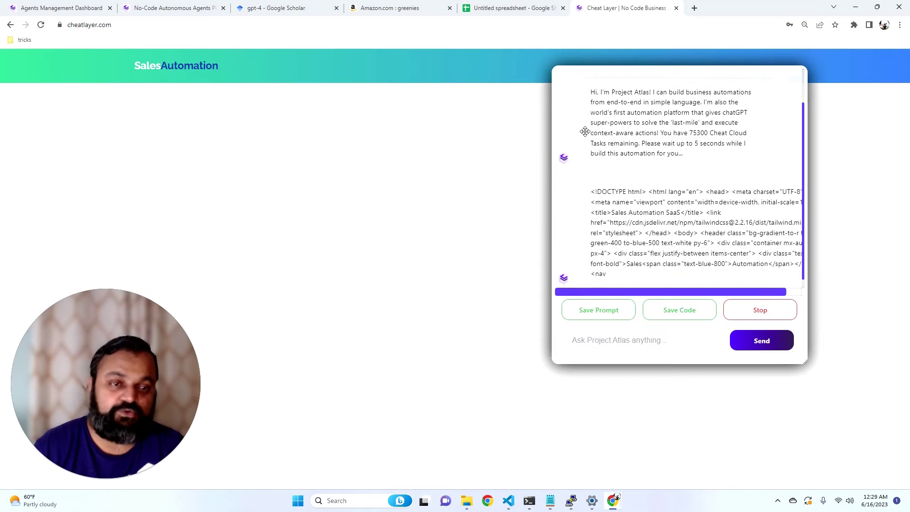
- Reposition and enlarge the Atlas chat panel so the page header shows
{"action": "scroll", "coordinate": [587, 127], "scroll_direction": "up", "scroll_amount": 2}
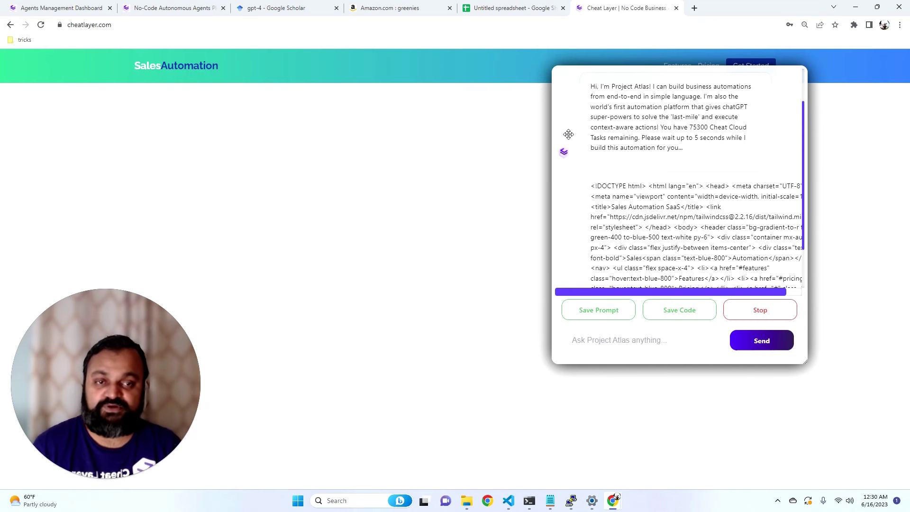
{"action": "left_click_drag", "start_coordinate": [568, 134], "coordinate": [607, 161]}
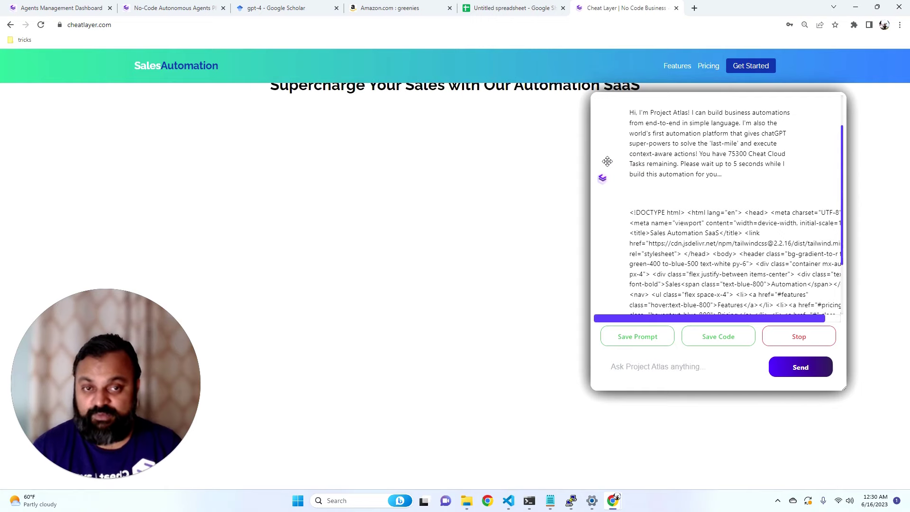
{"action": "left_click_drag", "start_coordinate": [607, 161], "coordinate": [401, 142]}
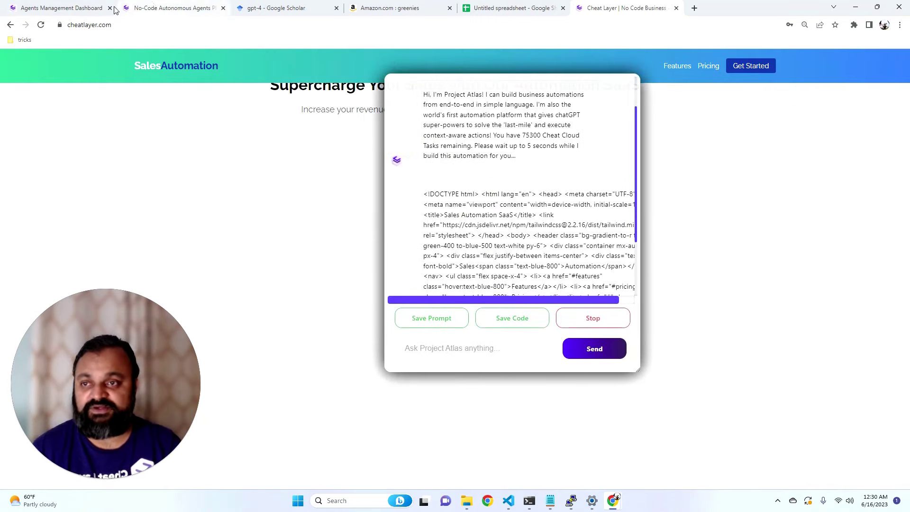
{"action": "left_click", "coordinate": [74, 3]}
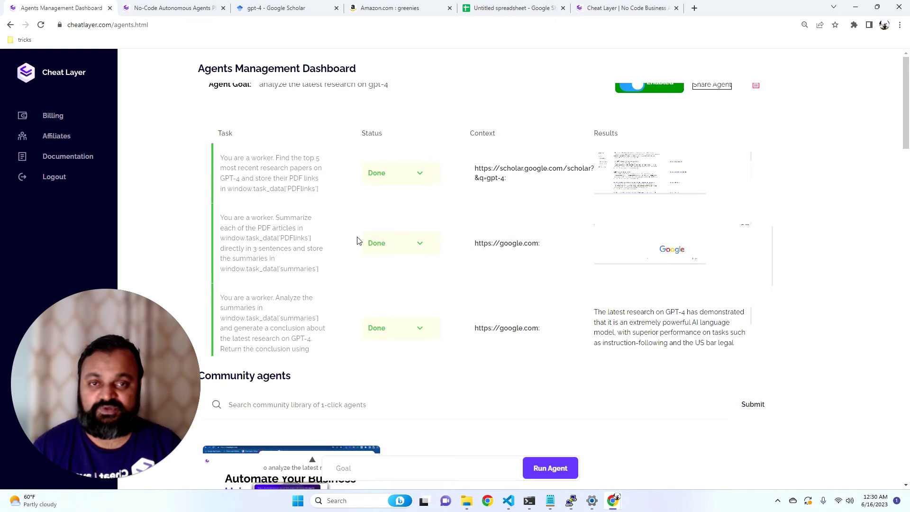
{"action": "left_click", "coordinate": [644, 12]}
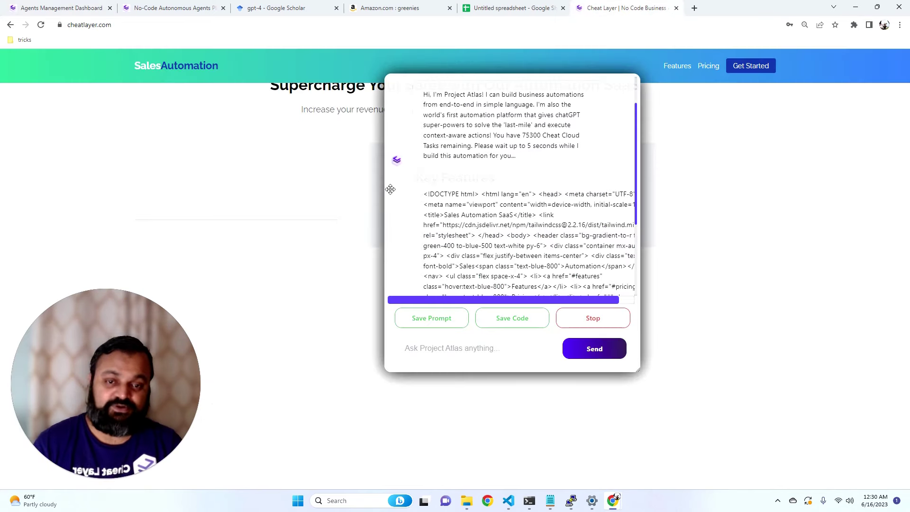
{"action": "left_click_drag", "start_coordinate": [387, 189], "coordinate": [303, 159]}
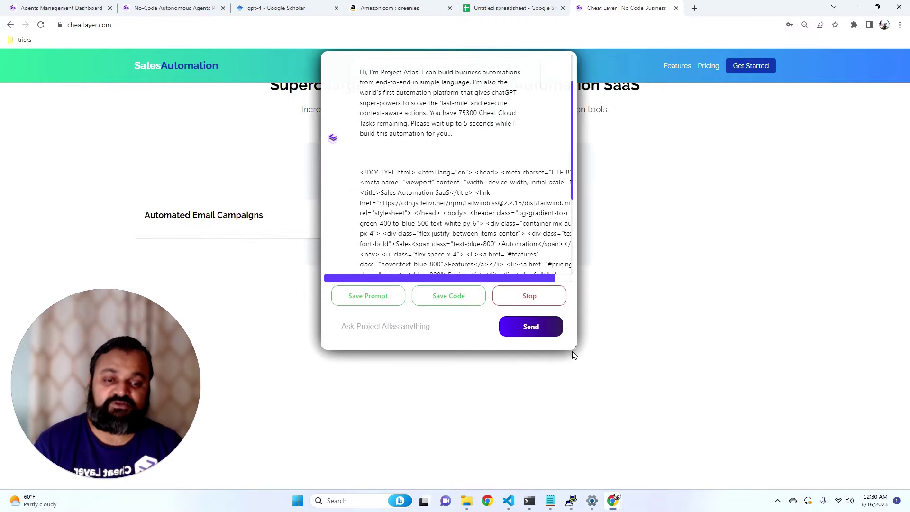
{"action": "left_click_drag", "start_coordinate": [574, 351], "coordinate": [628, 365]}
{"action": "left_click_drag", "start_coordinate": [574, 225], "coordinate": [671, 222]}
- Clear the test text from the Ask box and move the chat panel down-right
{"action": "left_click", "coordinate": [454, 361]}
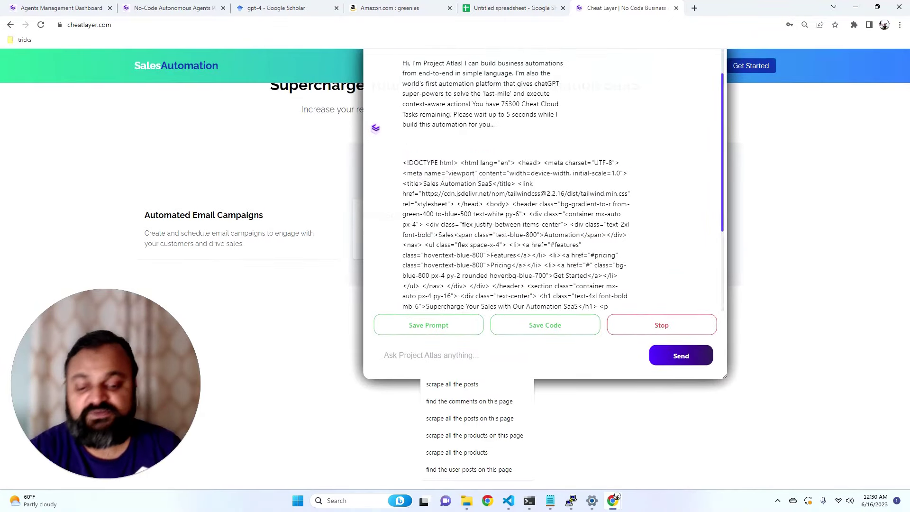
{"action": "type", "text": "twi"}
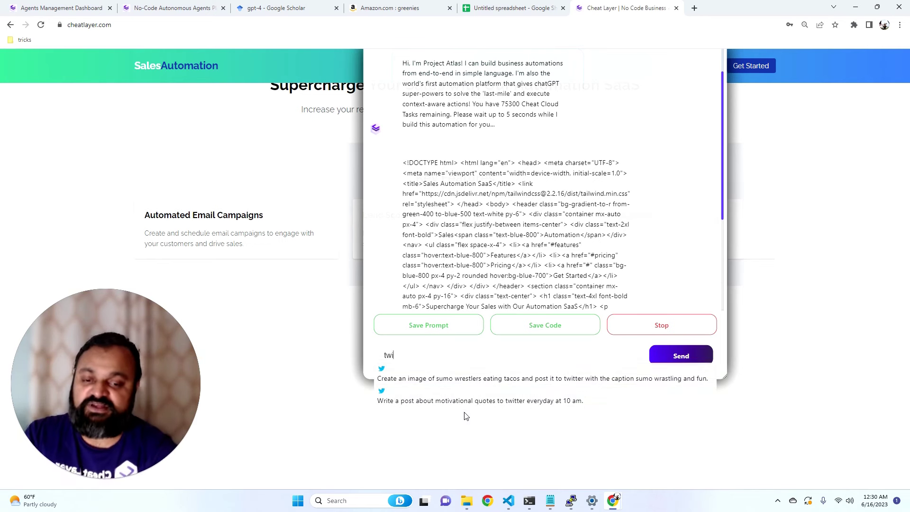
{"action": "key", "text": "BackSpace"}
{"action": "key", "text": "BackSpace"}
{"action": "key", "text": "BackSpace"}
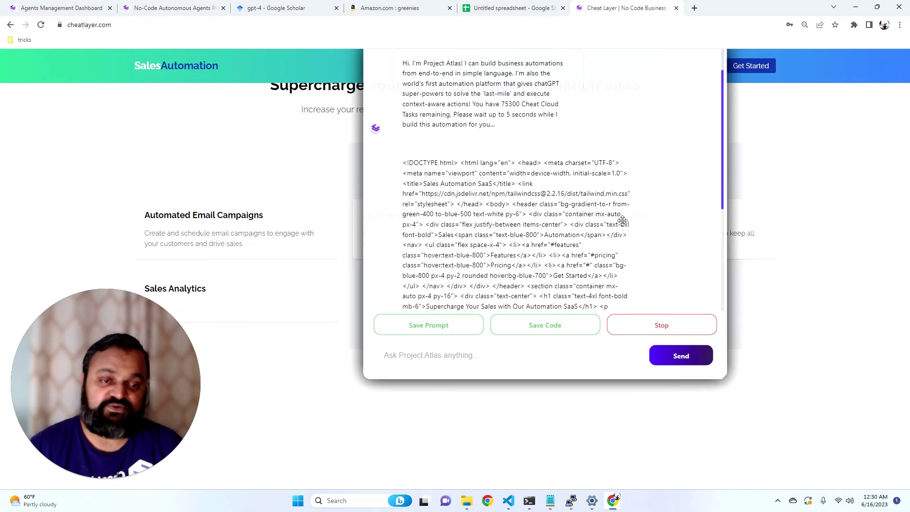
{"action": "left_click_drag", "start_coordinate": [683, 169], "coordinate": [835, 215]}
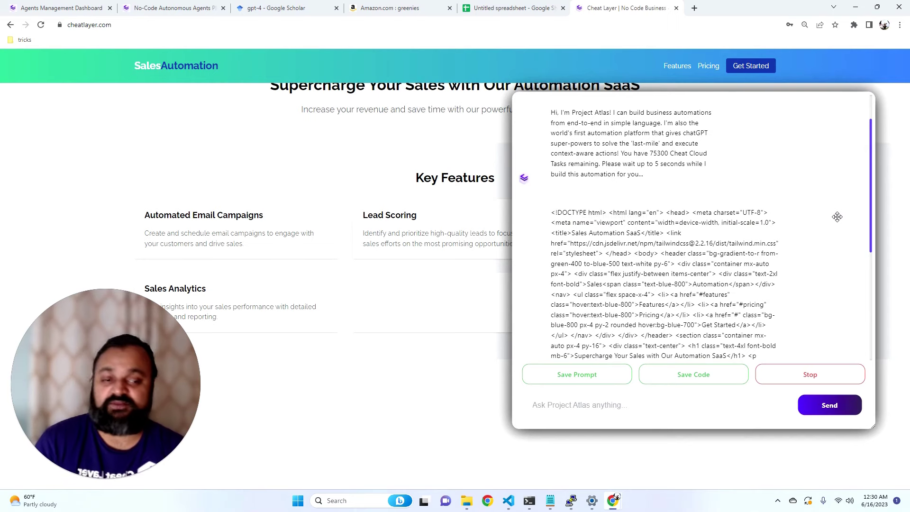
{"action": "left_click", "coordinate": [11, 5]}
{"action": "scroll", "coordinate": [398, 203], "scroll_direction": "down", "scroll_amount": 10}
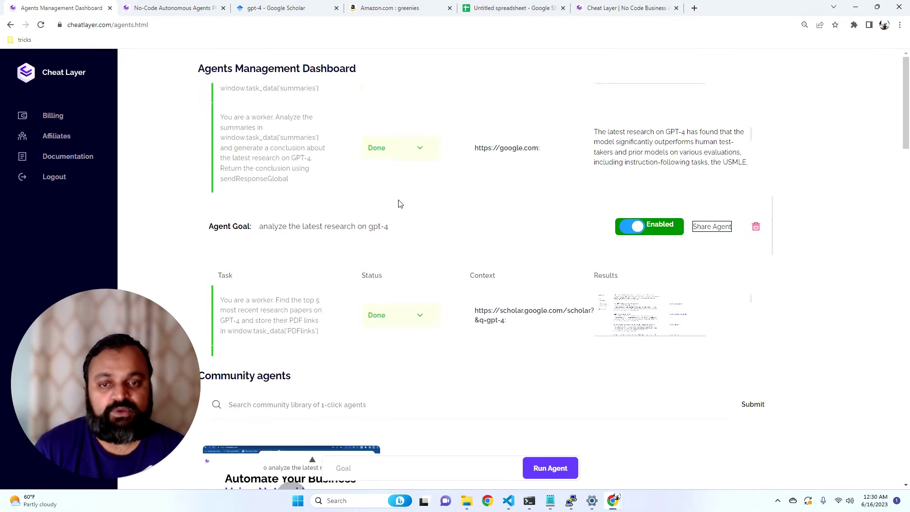
{"action": "scroll", "coordinate": [398, 203], "scroll_direction": "down", "scroll_amount": 8}
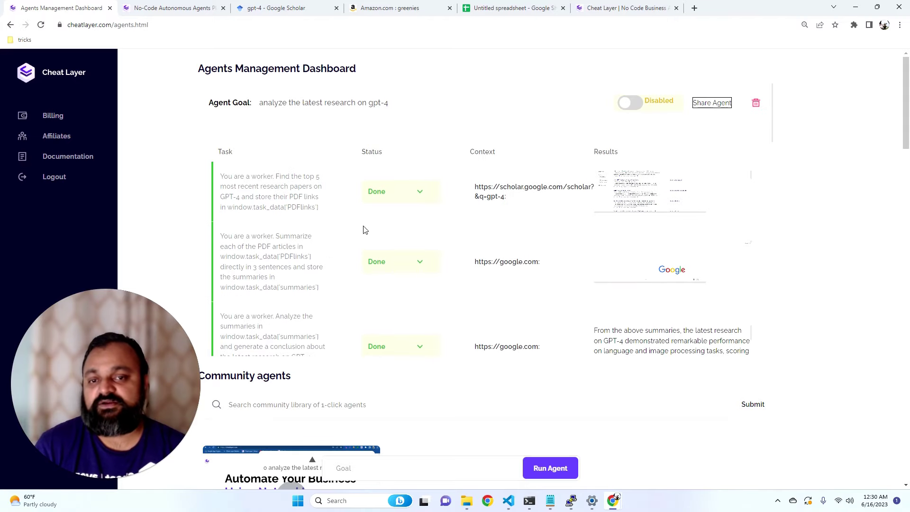
{"action": "scroll", "coordinate": [310, 256], "scroll_direction": "down", "scroll_amount": 2}
{"action": "scroll", "coordinate": [311, 200], "scroll_direction": "up", "scroll_amount": 2}
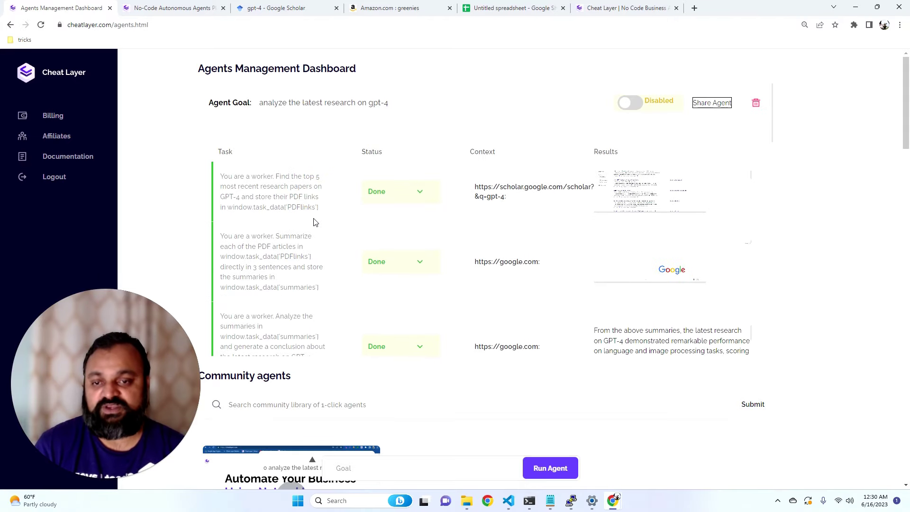
{"action": "left_click", "coordinate": [270, 188]}
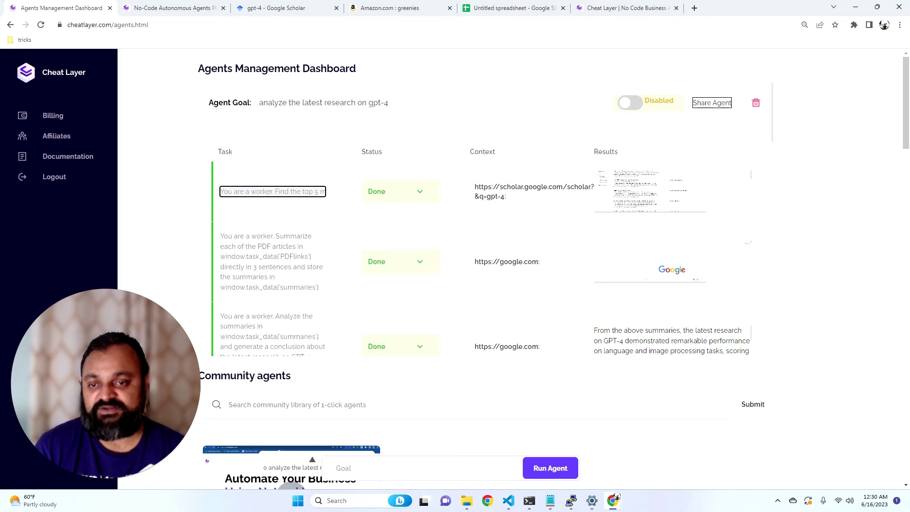
{"action": "left_click", "coordinate": [501, 195]}
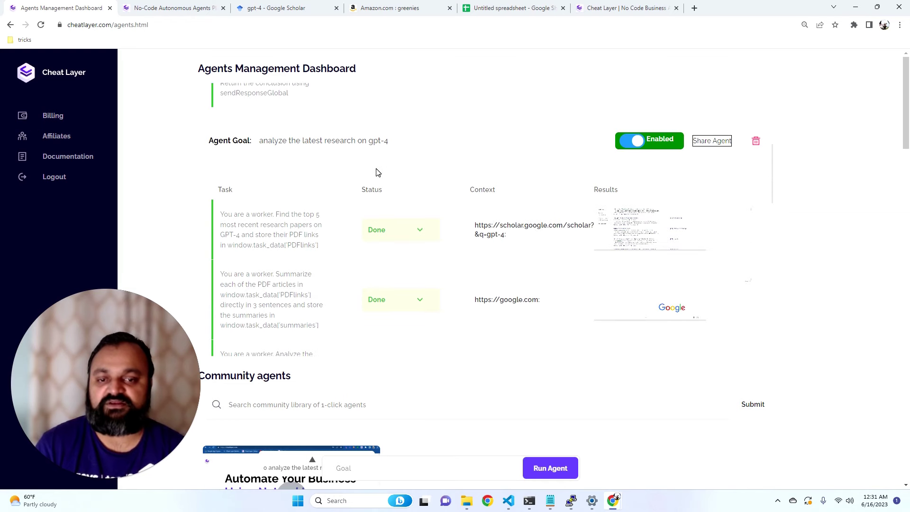
{"action": "left_click", "coordinate": [610, 5]}
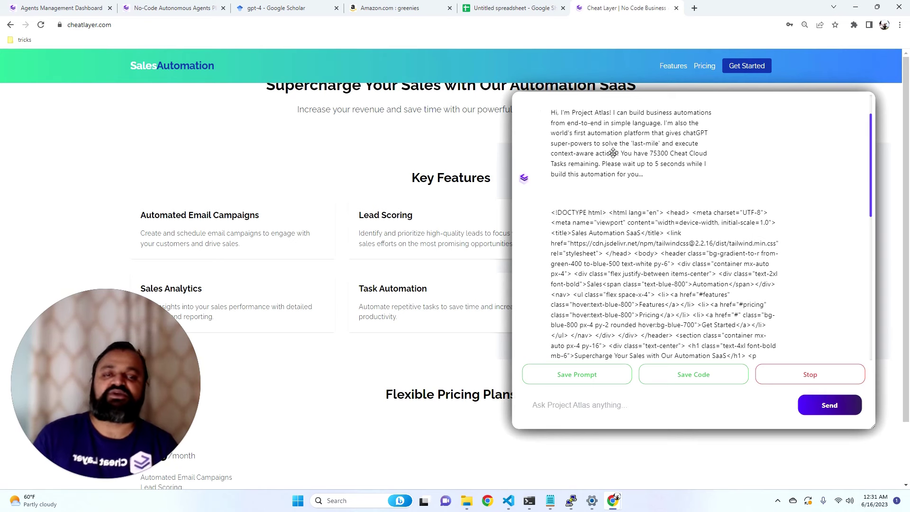
- Scroll the streamed code and preview until 'website (38).html' finishes downloading
{"action": "scroll", "coordinate": [743, 204], "scroll_direction": "down", "scroll_amount": 10}
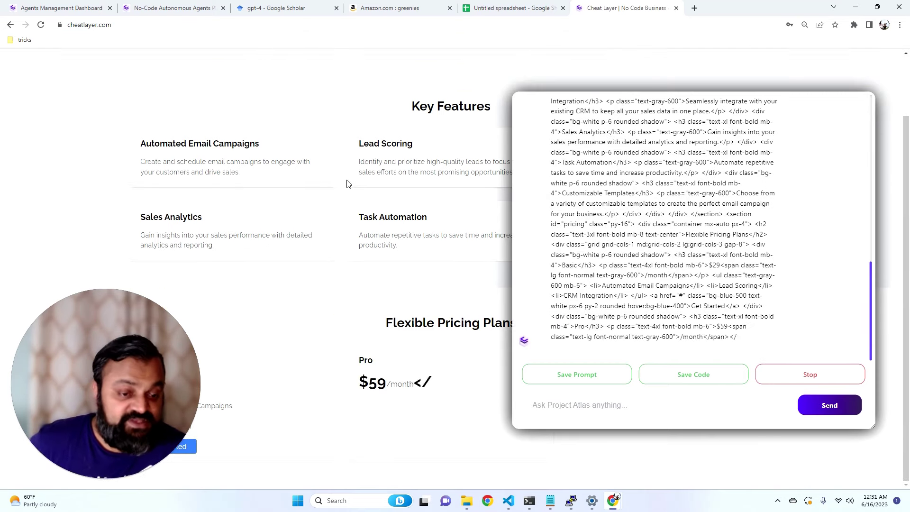
{"action": "scroll", "coordinate": [355, 185], "scroll_direction": "up", "scroll_amount": 2}
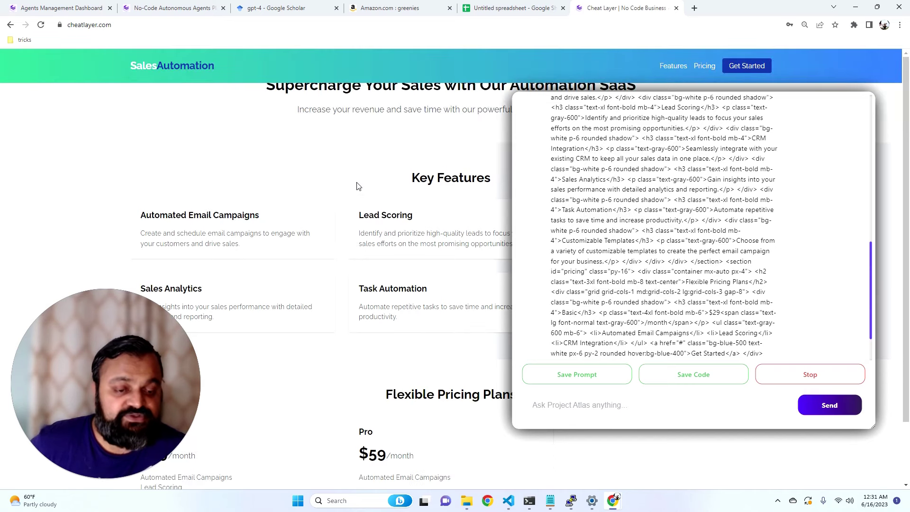
{"action": "scroll", "coordinate": [365, 197], "scroll_direction": "down", "scroll_amount": 2}
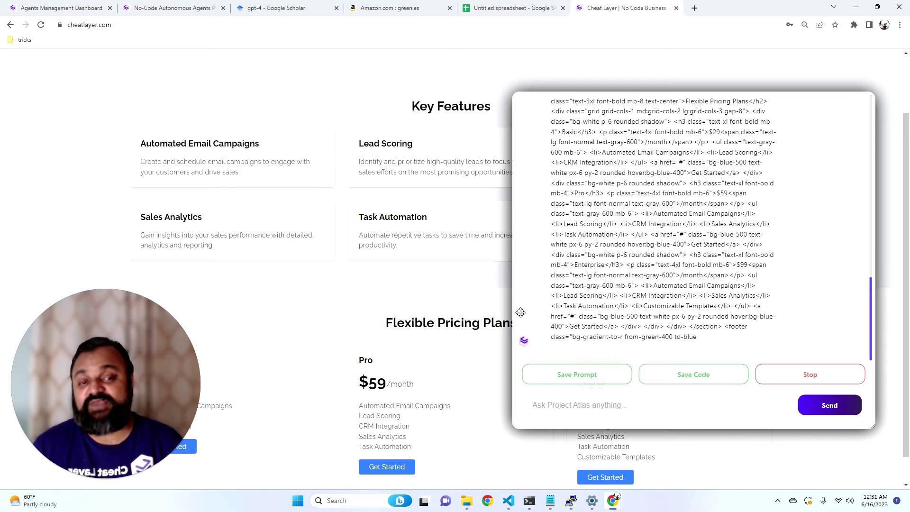
{"action": "scroll", "coordinate": [520, 312], "scroll_direction": "up", "scroll_amount": 2}
{"action": "scroll", "coordinate": [520, 312], "scroll_direction": "up", "scroll_amount": 10}
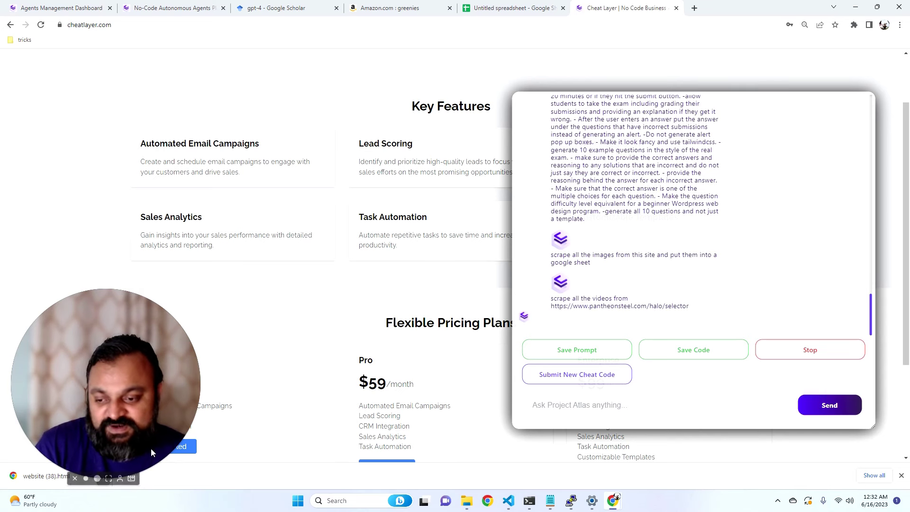
- Open the downloaded 'website (38).html' landing page from the download bar
{"action": "left_click_drag", "start_coordinate": [54, 408], "coordinate": [90, 330]}
{"action": "left_click", "coordinate": [48, 476]}
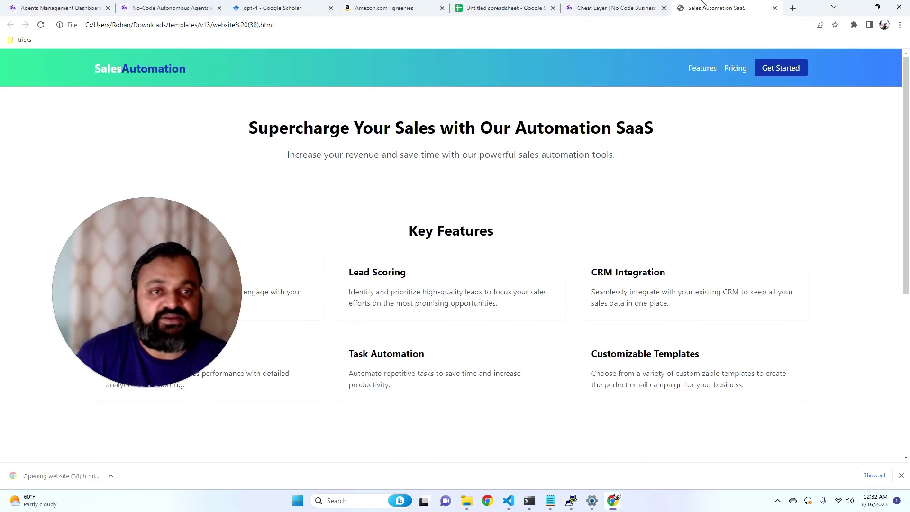
{"action": "left_click", "coordinate": [632, 7]}
- Ask Atlas to add an email signup and change all the font colours
{"action": "left_click", "coordinate": [605, 404]}
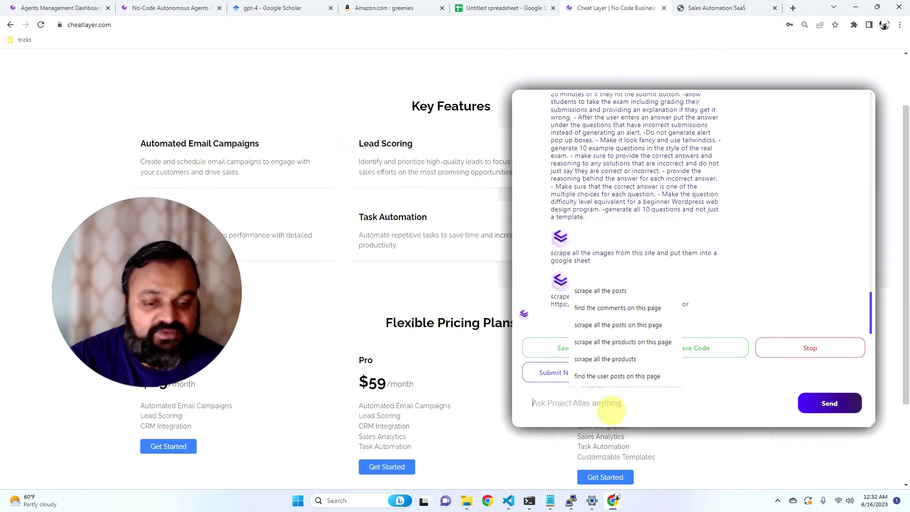
{"action": "type", "text": "add"}
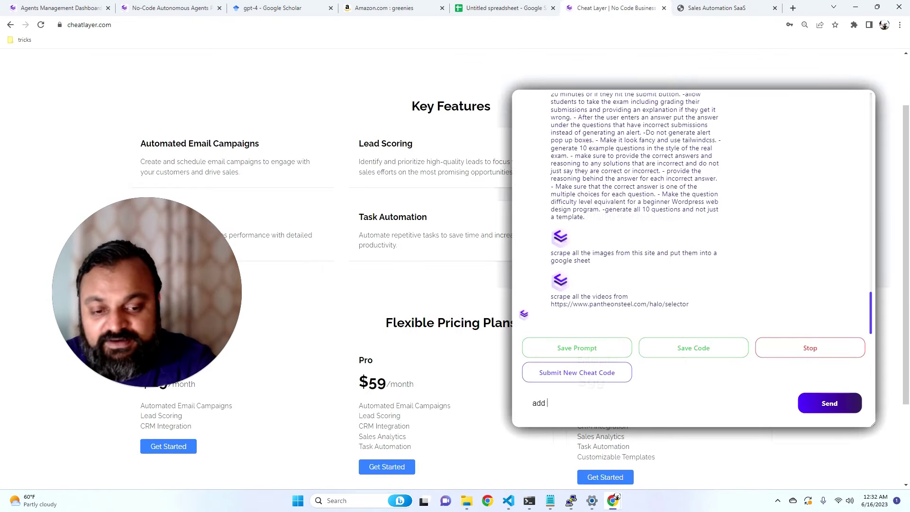
{"action": "type", "text": " an email signupu and"}
{"action": "key", "text": "BackSpace"}
{"action": "key", "text": "BackSpace"}
{"action": "key", "text": "BackSpace"}
{"action": "key", "text": "BackSpace"}
{"action": "key", "text": "BackSpace"}
{"action": "type", "text": "and make all the c"}
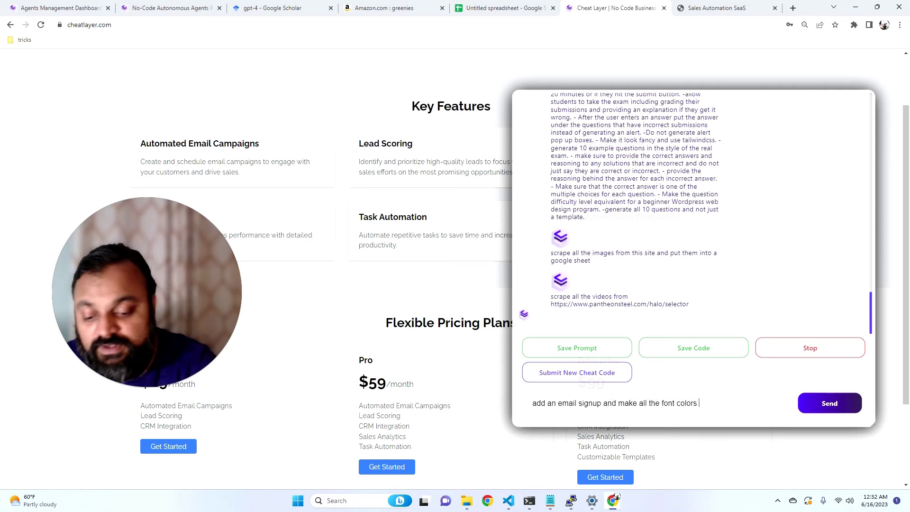
{"action": "key", "text": "Return"}
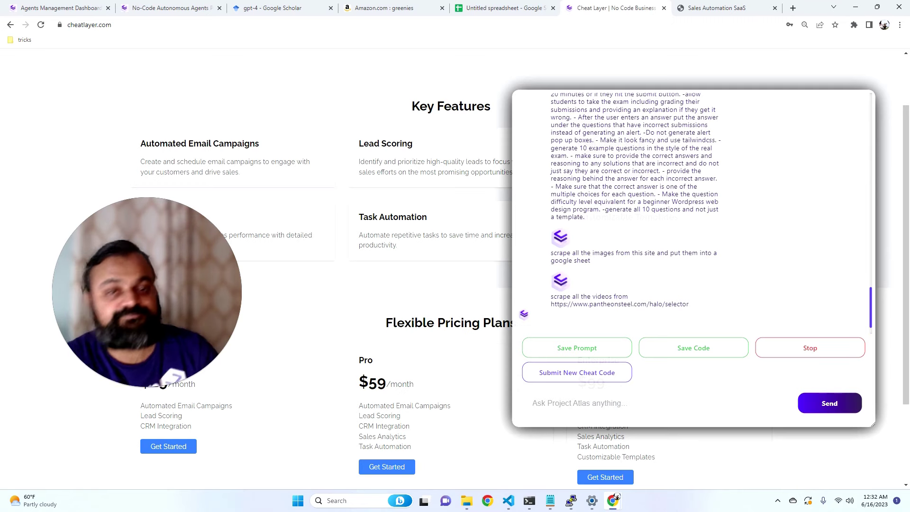
- Watch Atlas rebuild the page, pricing now Pro $59/month and Enterprise $99/month
{"action": "scroll", "coordinate": [455, 360], "scroll_direction": "up", "scroll_amount": 2}
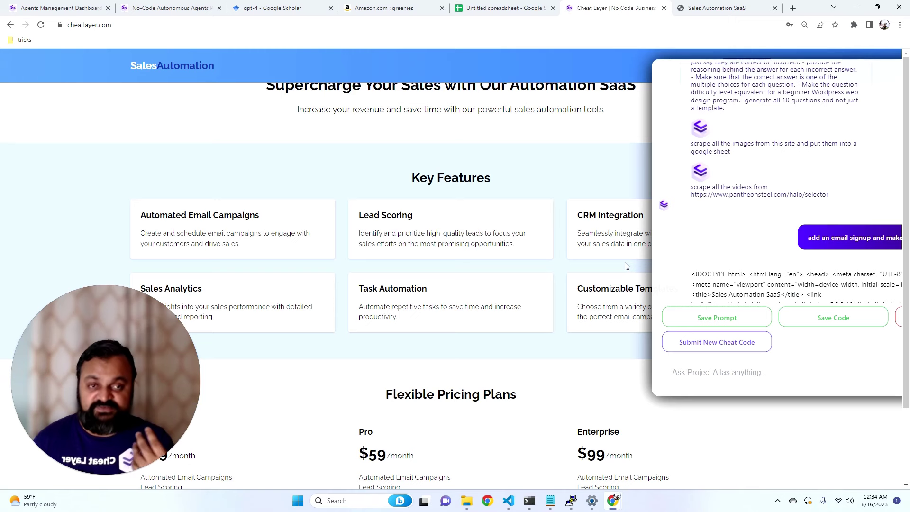
- Scroll the restyled landing page down to its Flexible Pricing Plans
{"action": "scroll", "coordinate": [587, 310], "scroll_direction": "down", "scroll_amount": 2}
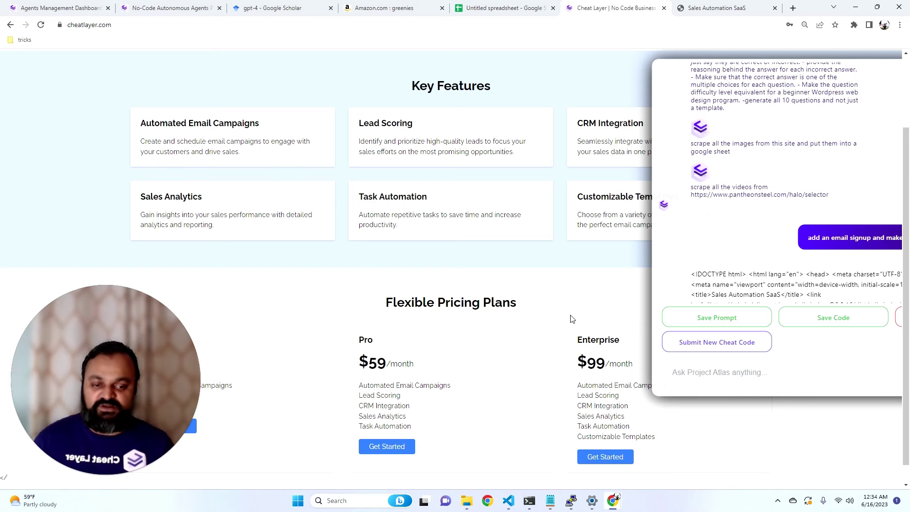
{"action": "scroll", "coordinate": [569, 315], "scroll_direction": "down", "scroll_amount": 1}
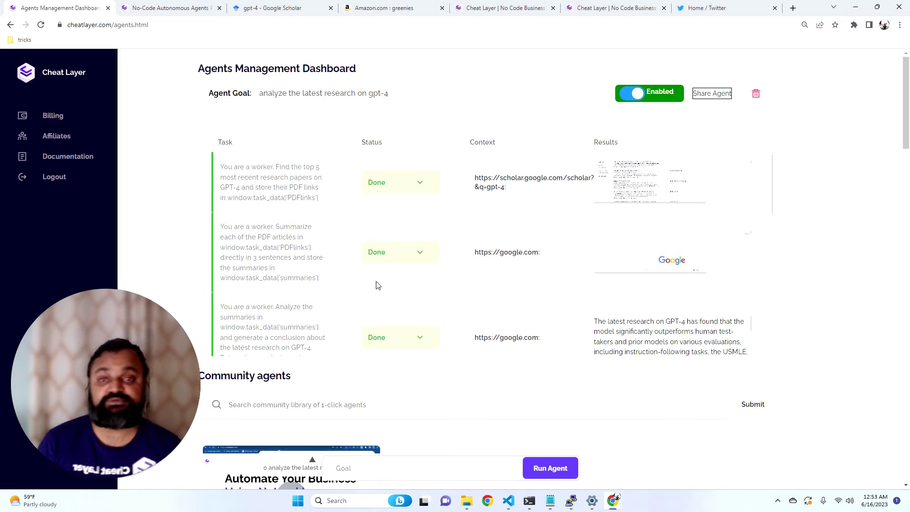
- Run a new agent whose goal is the saved suggestion 'analyze the latest research on gpt-4'
{"action": "scroll", "coordinate": [372, 286], "scroll_direction": "down", "scroll_amount": 5}
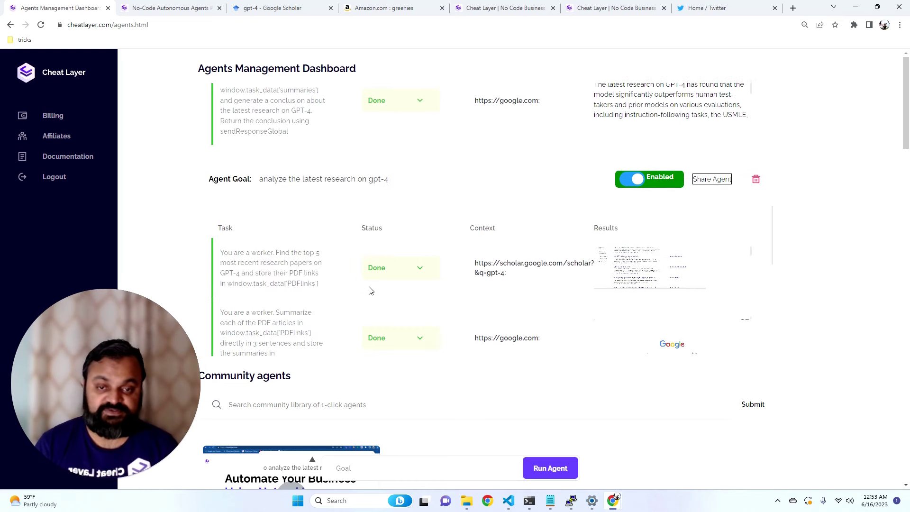
{"action": "scroll", "coordinate": [371, 290], "scroll_direction": "up", "scroll_amount": 2}
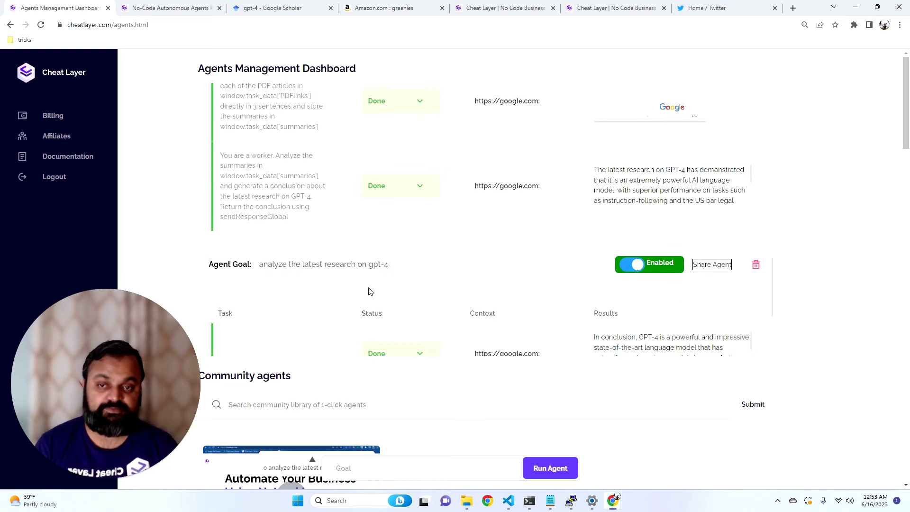
{"action": "scroll", "coordinate": [370, 291], "scroll_direction": "down", "scroll_amount": 4}
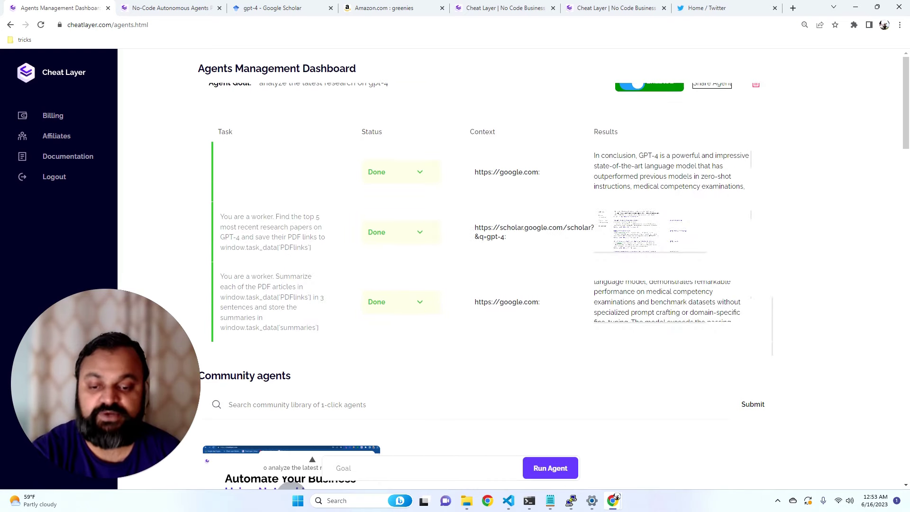
{"action": "scroll", "coordinate": [401, 316], "scroll_direction": "down", "scroll_amount": 2}
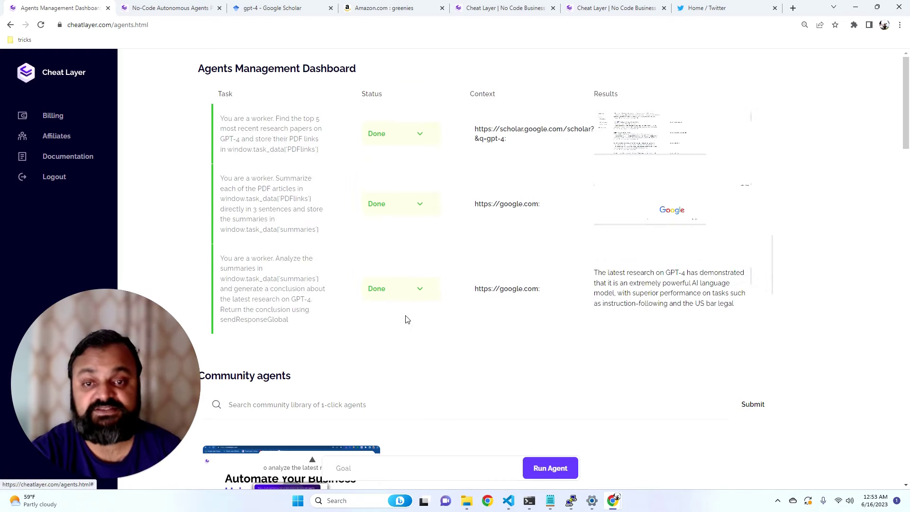
{"action": "scroll", "coordinate": [406, 320], "scroll_direction": "down", "scroll_amount": 6}
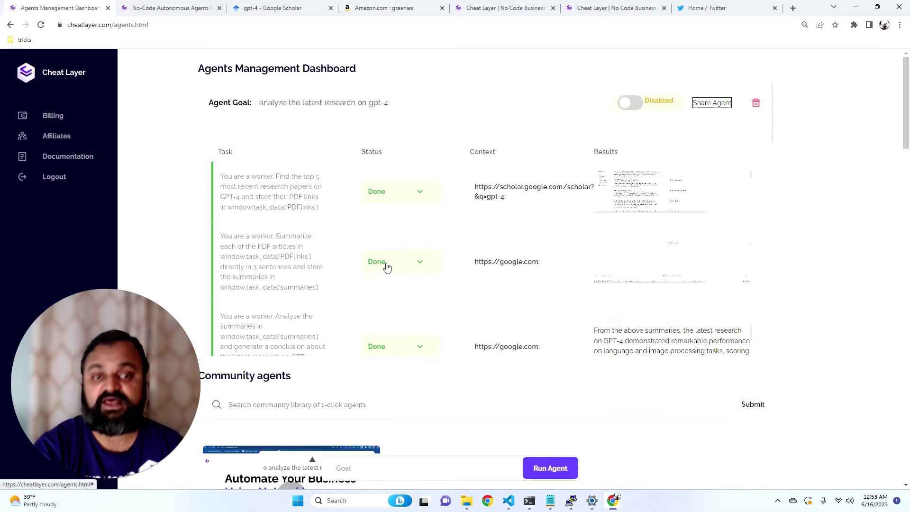
{"action": "left_click", "coordinate": [401, 468]}
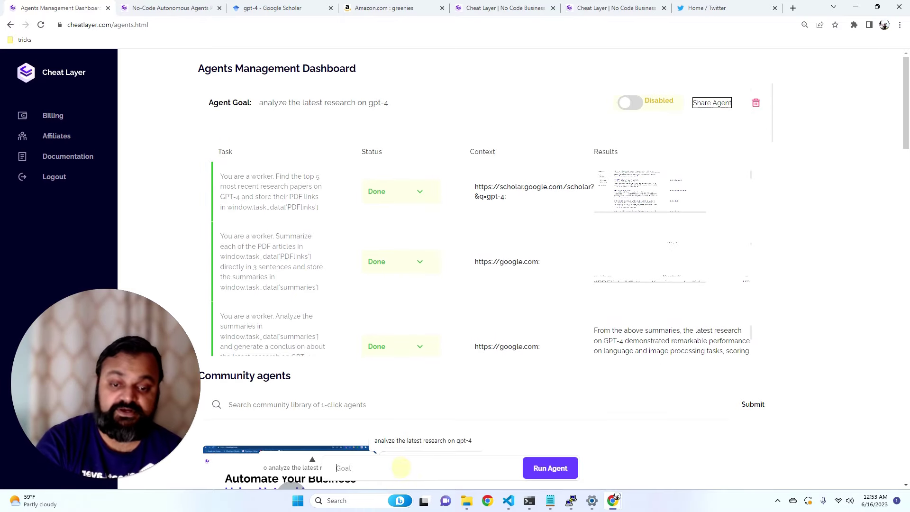
{"action": "left_click", "coordinate": [421, 449]}
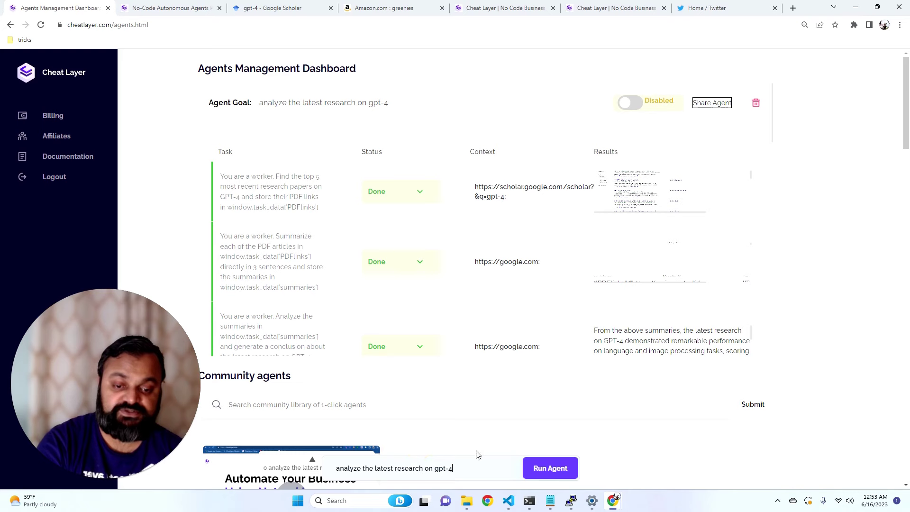
{"action": "left_click", "coordinate": [550, 468]}
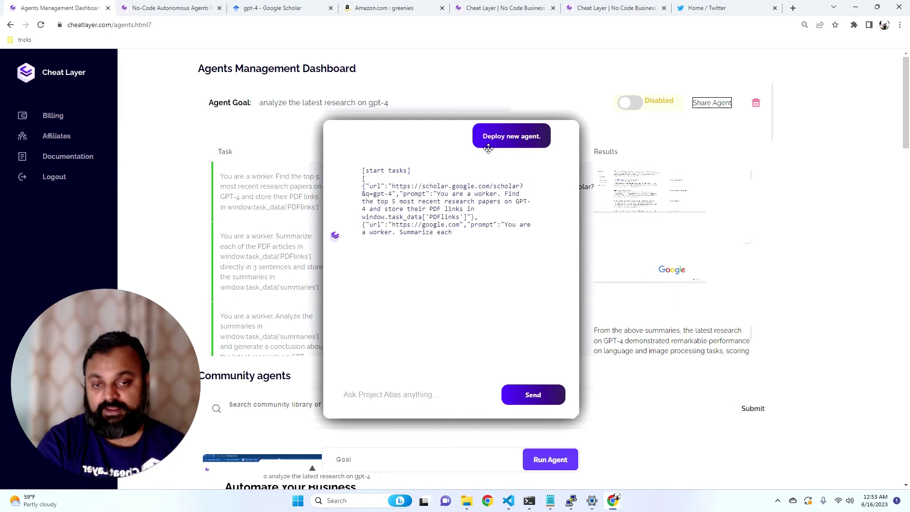
- Move the Project Atlas chat modal to the right so the agent's task list stays visible
{"action": "scroll", "coordinate": [300, 189], "scroll_direction": "down", "scroll_amount": 4}
{"action": "left_click_drag", "start_coordinate": [335, 166], "coordinate": [701, 184]}
{"action": "scroll", "coordinate": [582, 269], "scroll_direction": "up", "scroll_amount": 3}
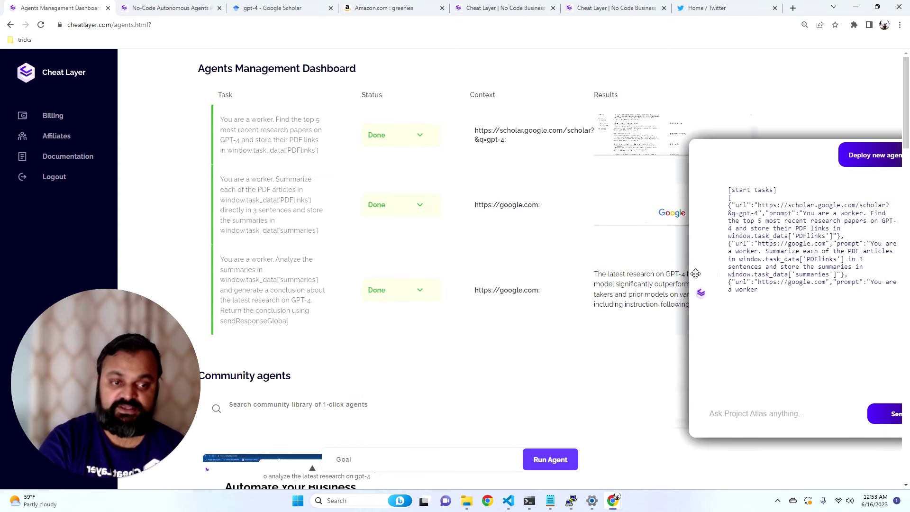
{"action": "left_click_drag", "start_coordinate": [700, 282], "coordinate": [753, 251]}
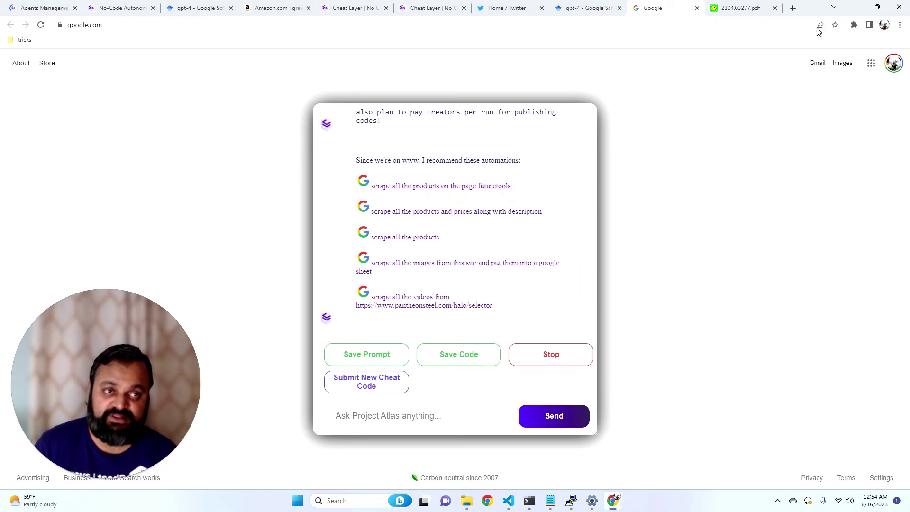
- Follow the summaries of 2304.03277.pdf and 2303.13375.pdf via the Scholar results, then return to Cheat Layer
{"action": "left_click", "coordinate": [710, 7]}
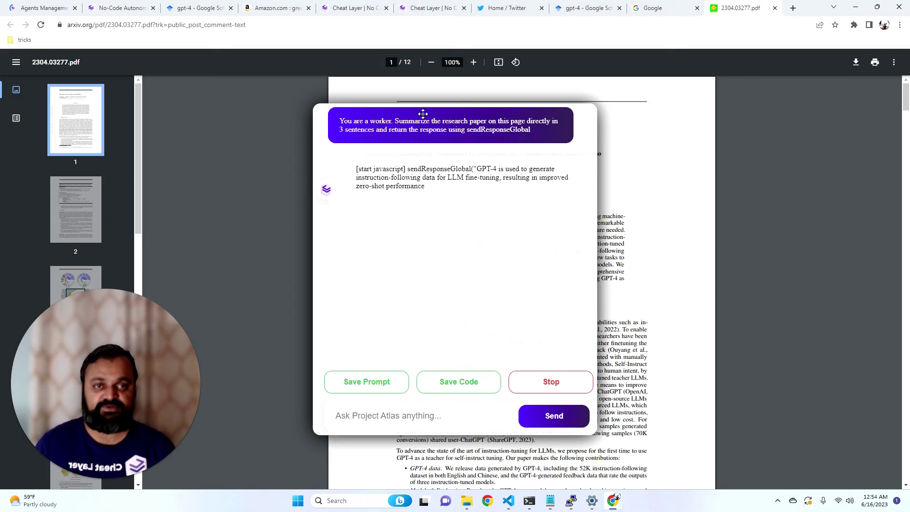
{"action": "left_click", "coordinate": [597, 4]}
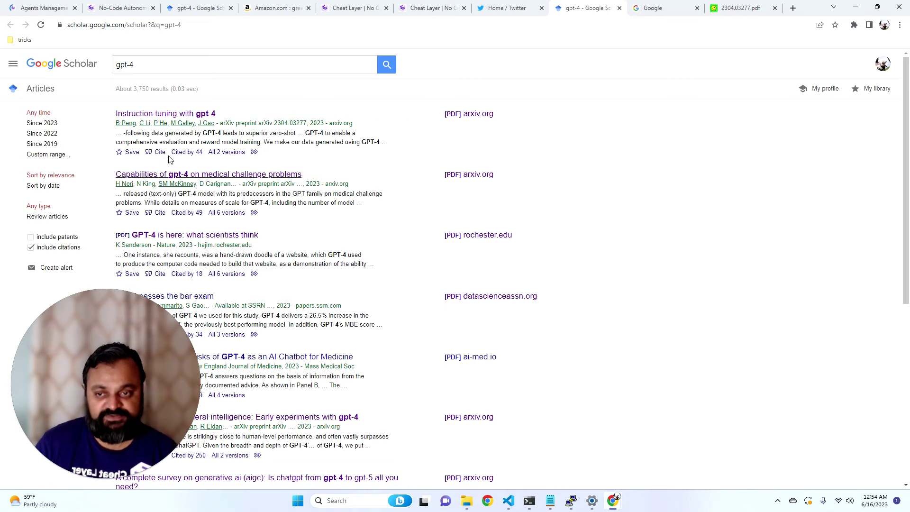
{"action": "left_click", "coordinate": [756, 16]}
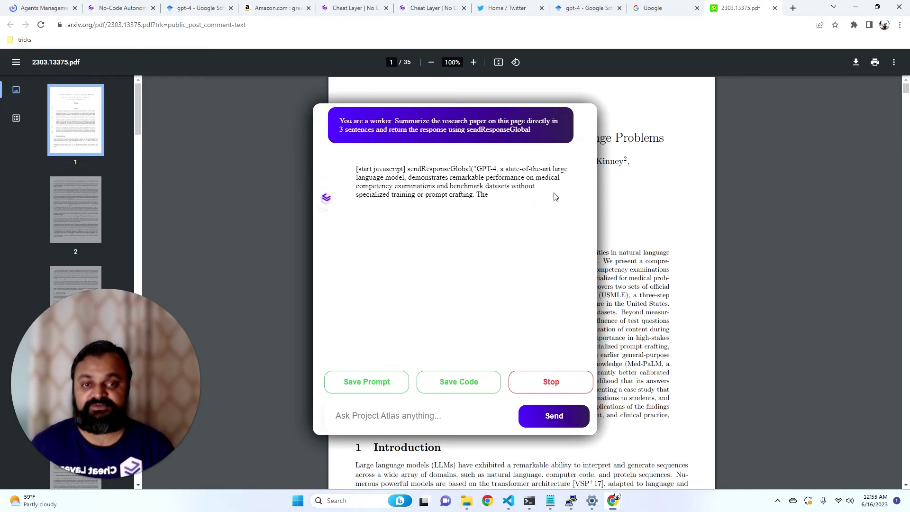
{"action": "left_click", "coordinate": [433, 8]}
- Pass the Sales Automation page to the Agents Management Dashboard, then view the gpt-4-is-here-what-scientists-think.pdf summary
{"action": "left_click", "coordinate": [359, 8]}
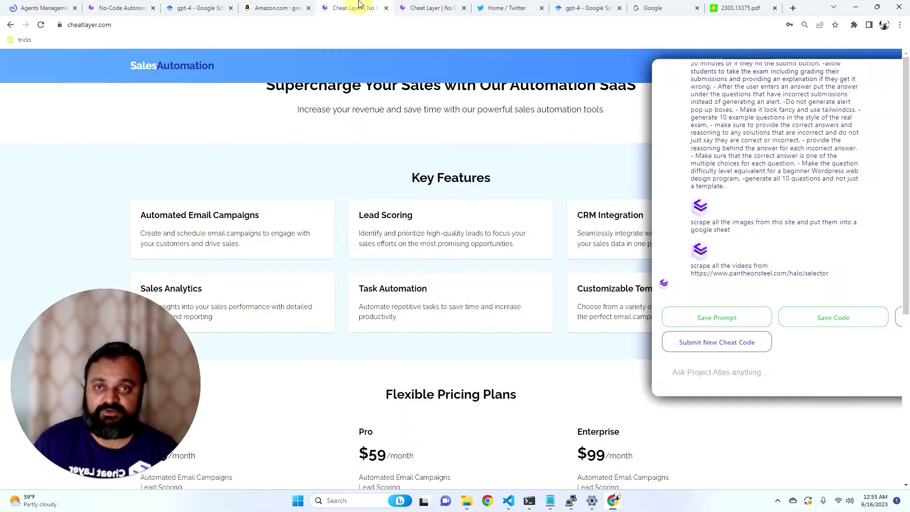
{"action": "left_click", "coordinate": [109, 8]}
{"action": "left_click", "coordinate": [48, 5]}
{"action": "scroll", "coordinate": [478, 308], "scroll_direction": "down", "scroll_amount": 5}
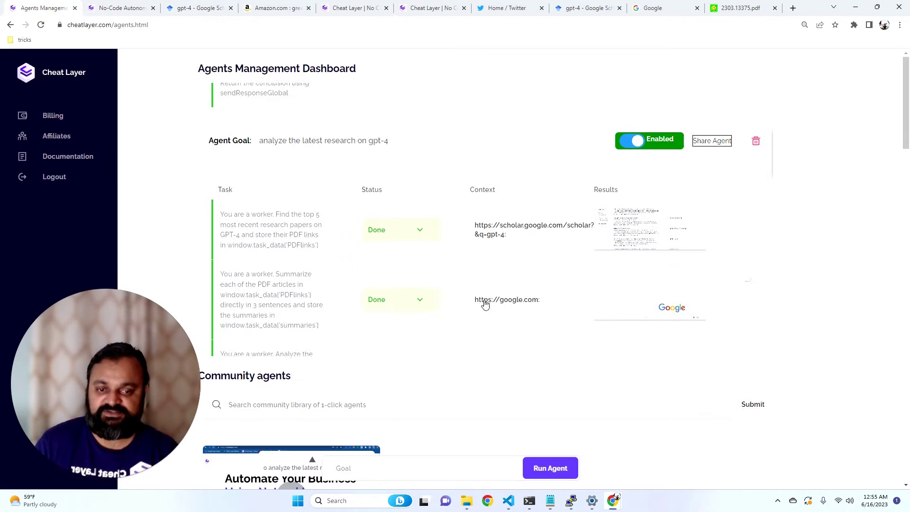
{"action": "scroll", "coordinate": [483, 303], "scroll_direction": "up", "scroll_amount": 4}
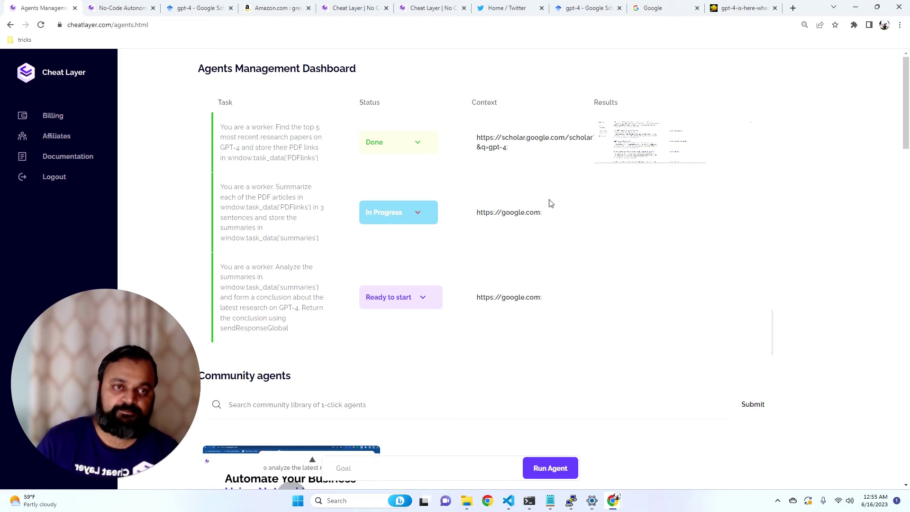
{"action": "left_click", "coordinate": [743, 7]}
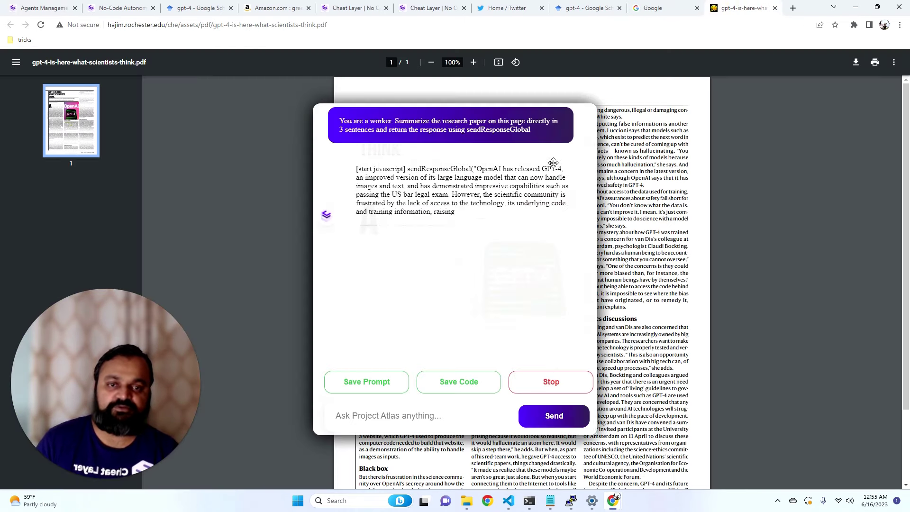